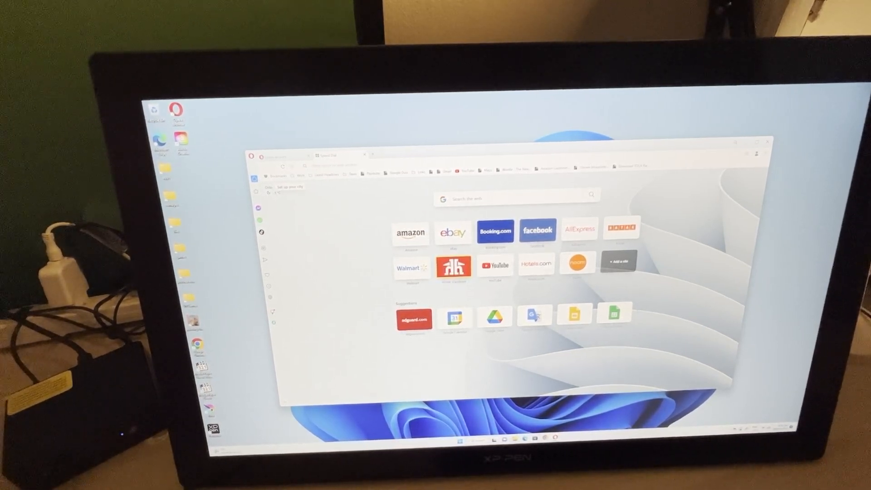
# Step: Bring up the Windows power-user menu of system tools over the browser
pyautogui.press('super+x')
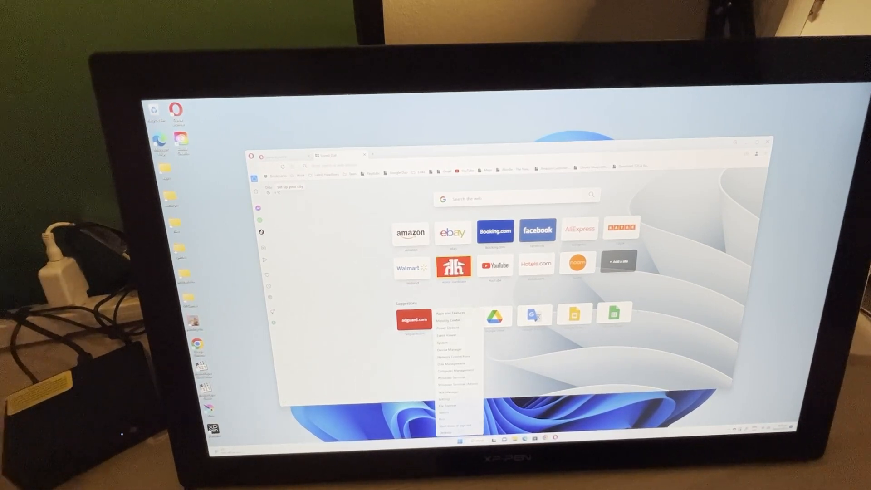
# Step: Go to Windows Settings and show the System About page with device specifications
pyautogui.click(453, 400)
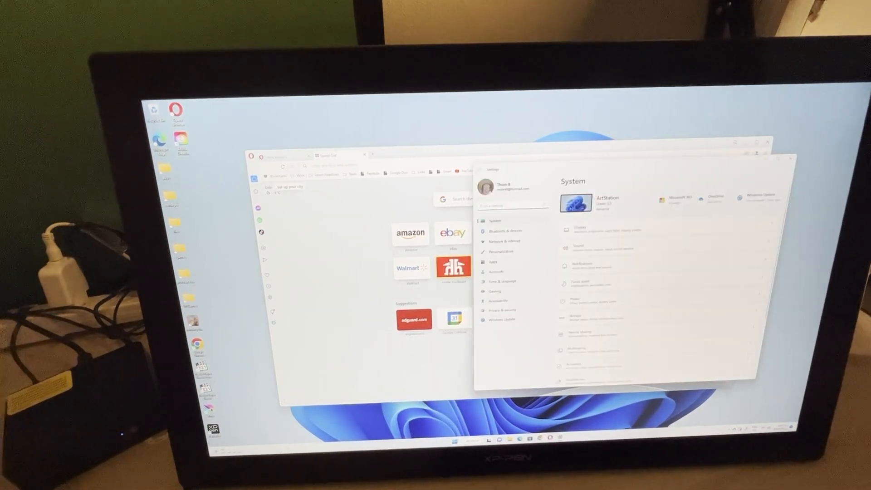
pyautogui.moveTo(558, 172); pyautogui.dragTo(493, 166)
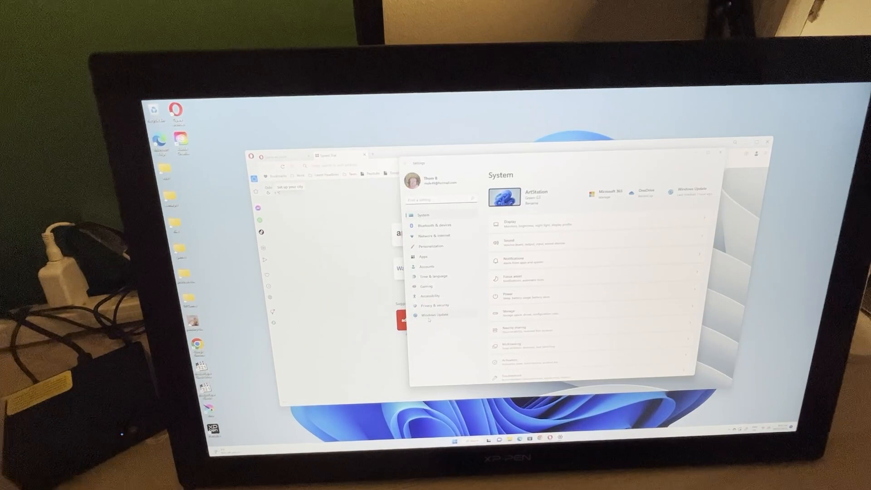
pyautogui.scroll(-3, 534, 294)
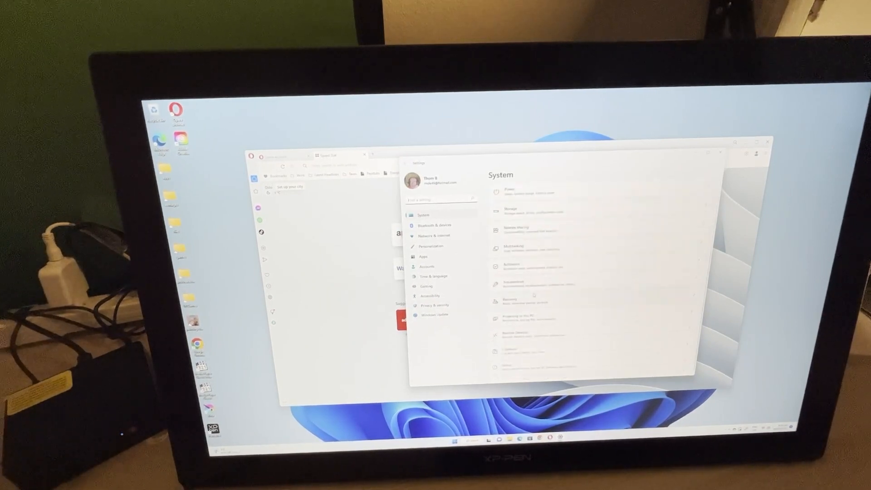
pyautogui.click(517, 365)
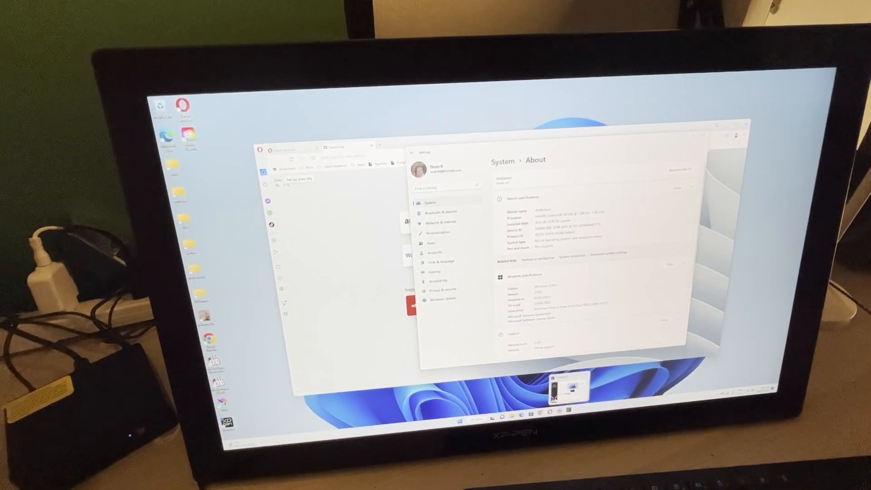
# Step: Bring up the XP-Pen driver settings window from the taskbar
pyautogui.click(569, 389)
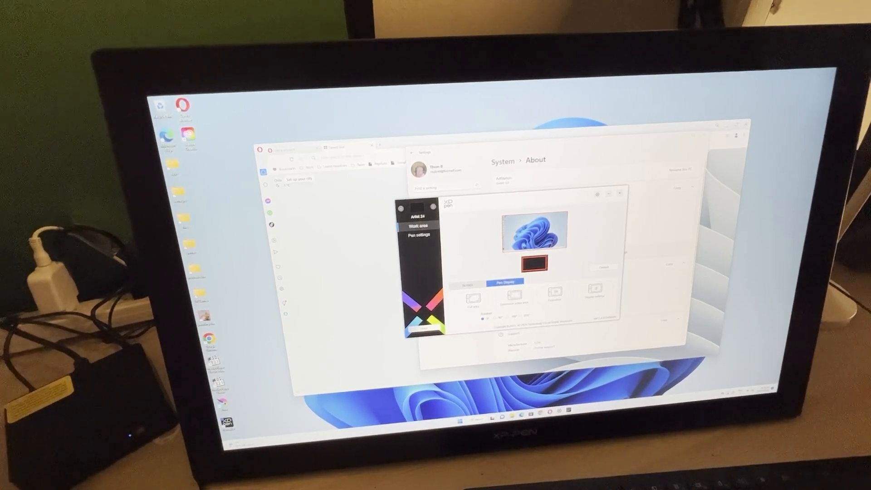
# Step: Launch Adobe Photoshop from the Start menu and reach its Home screen
pyautogui.press('super')
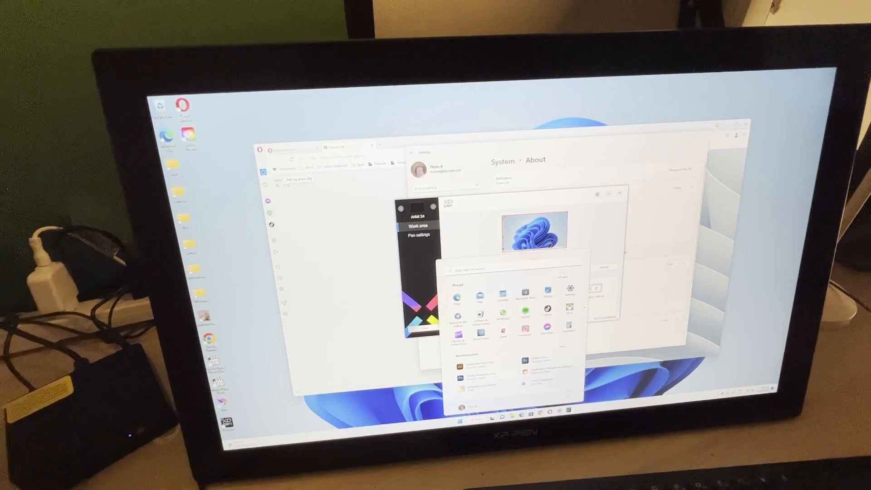
pyautogui.press('super')
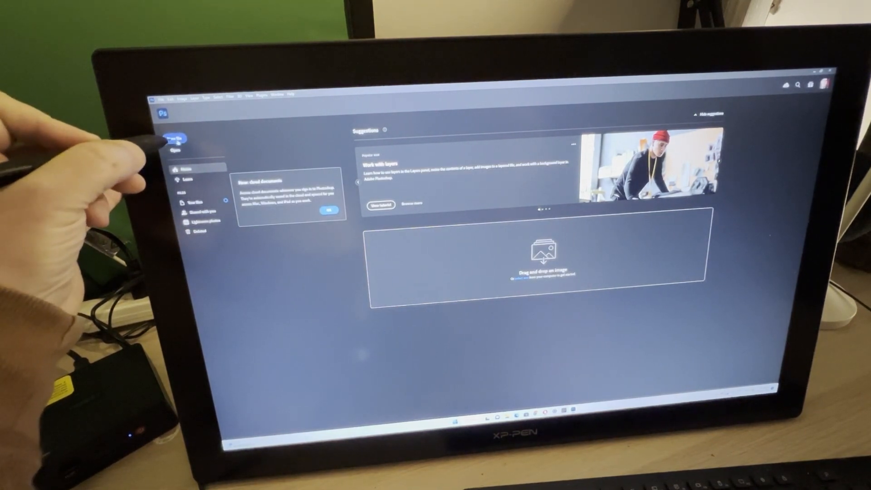
# Step: Start a new file and open the City Building Kit template as a document
pyautogui.click(175, 138)
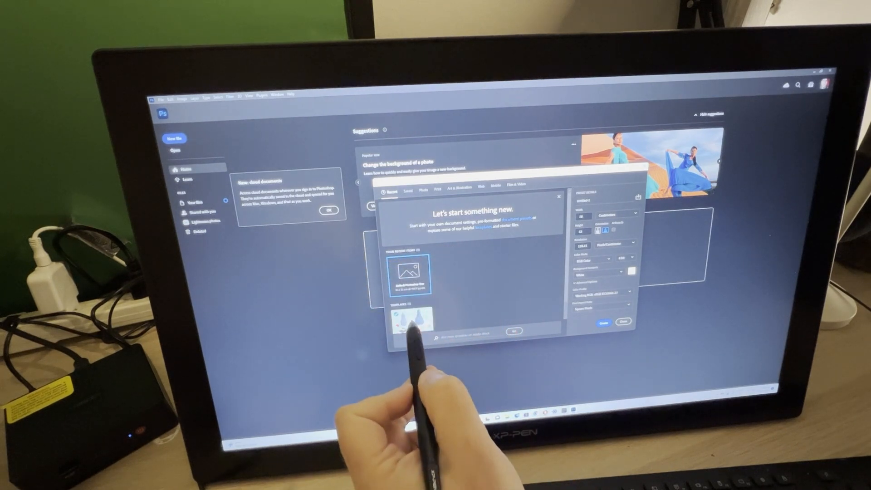
pyautogui.click(409, 318)
pyautogui.click(604, 323)
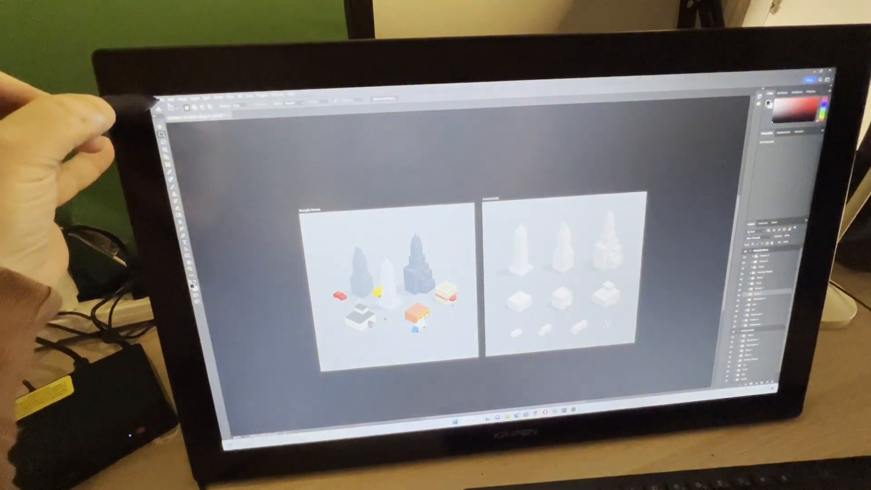
# Step: Create a blank canvas from the second Art & Illustration preset via File > New
pyautogui.click(166, 100)
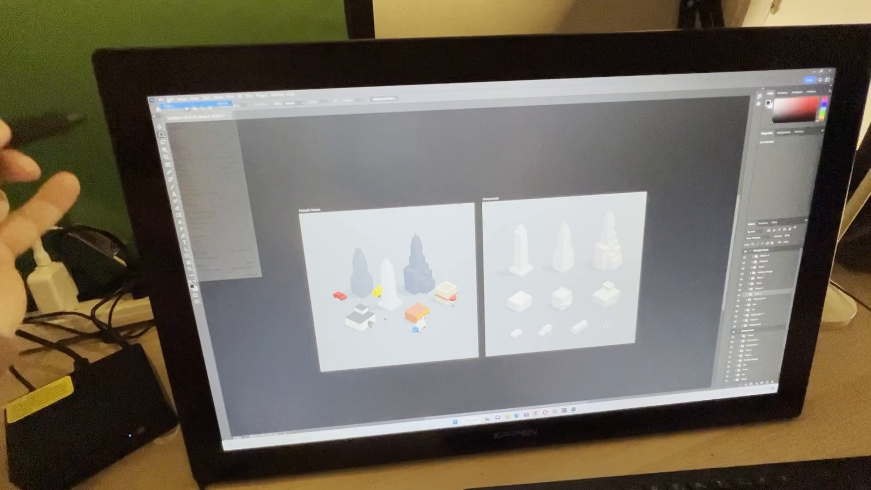
pyautogui.click(184, 125)
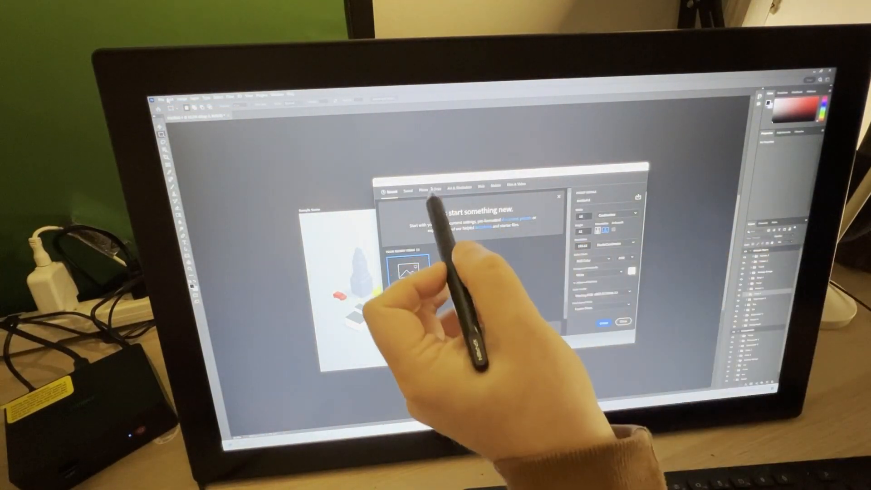
pyautogui.click(458, 186)
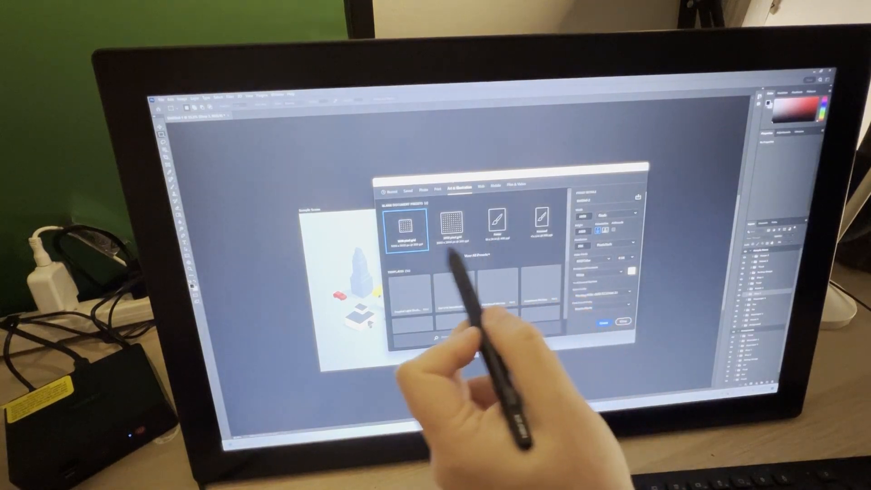
pyautogui.click(451, 224)
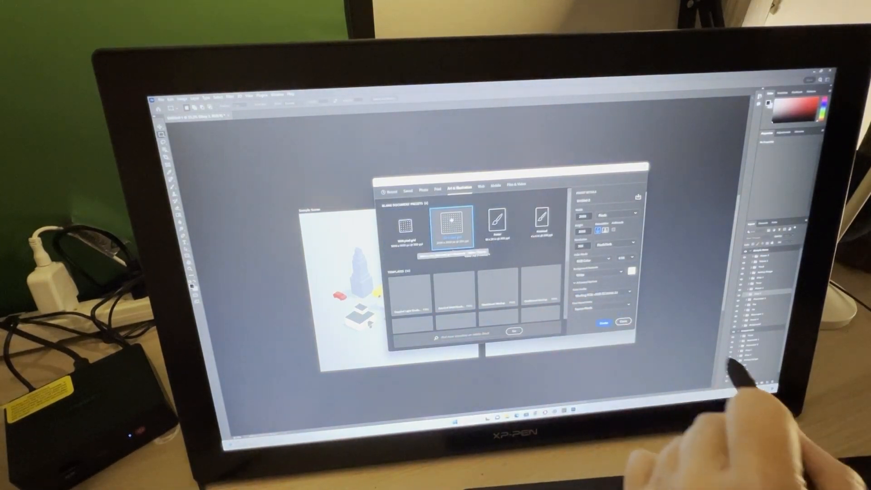
pyautogui.click(603, 324)
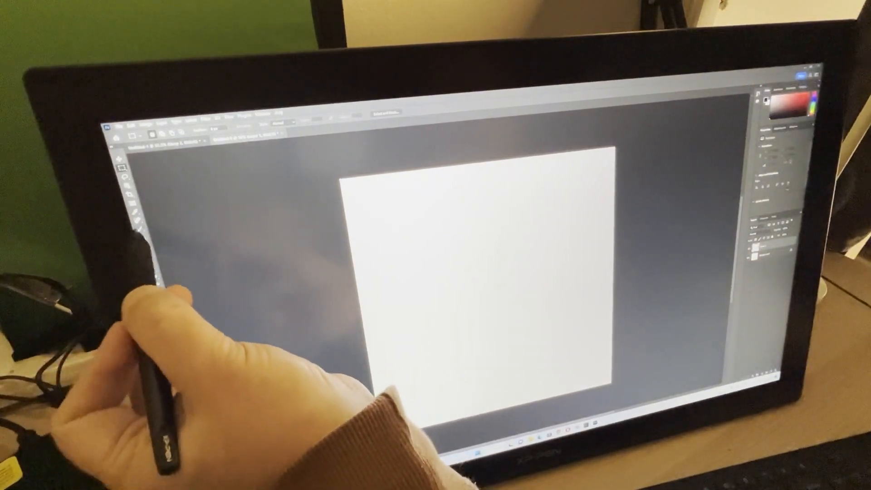
# Step: With the Brush tool, draw curved lines, sweeping strokes and a small arc near the canvas top
pyautogui.click(136, 221)
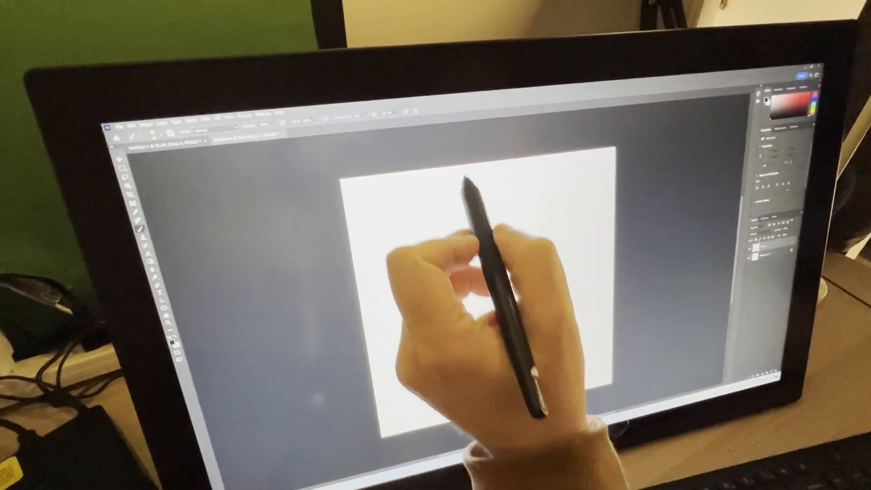
pyautogui.moveTo(524, 205)
pyautogui.mouseDown()
pyautogui.moveTo(508, 194)
pyautogui.moveTo(519, 209)
pyautogui.mouseUp()
pyautogui.moveTo(433, 199); pyautogui.dragTo(561, 238)
pyautogui.moveTo(414, 222)
pyautogui.mouseDown()
pyautogui.moveTo(514, 225)
pyautogui.moveTo(443, 237)
pyautogui.mouseUp()
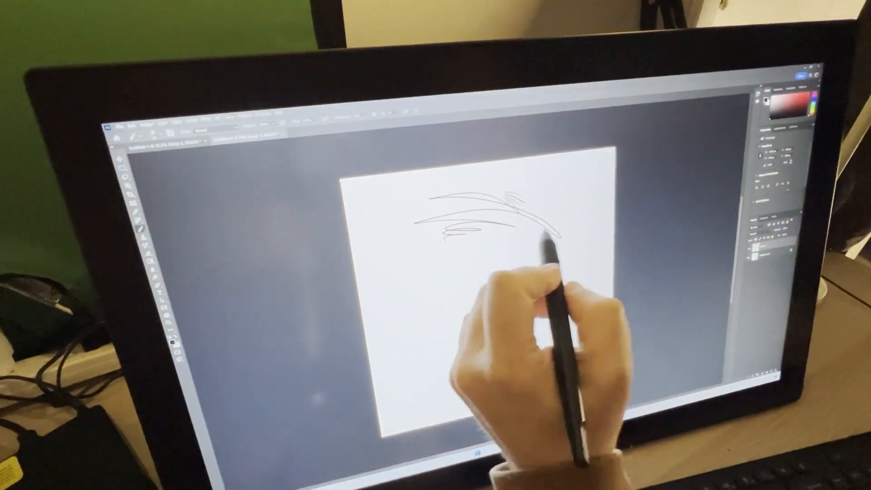
pyautogui.moveTo(487, 256); pyautogui.dragTo(523, 262)
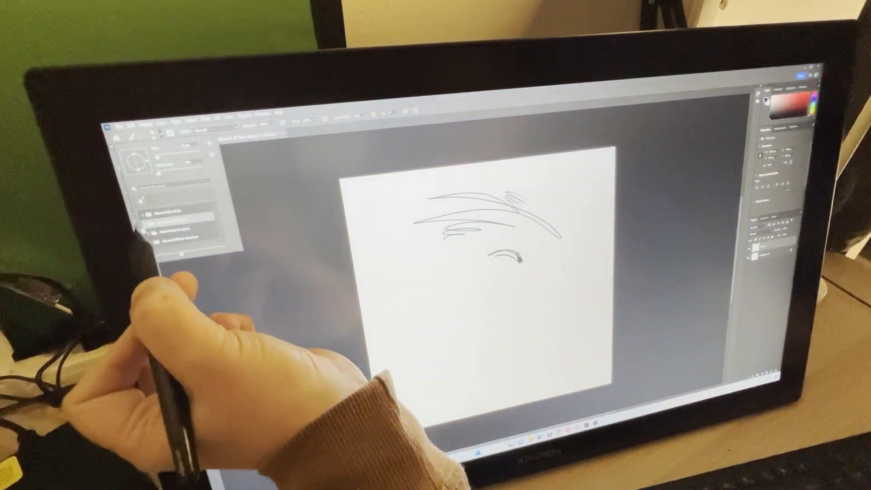
# Step: Expand a brush preset folder and pick a pencil-style sketching brush
pyautogui.click(141, 232)
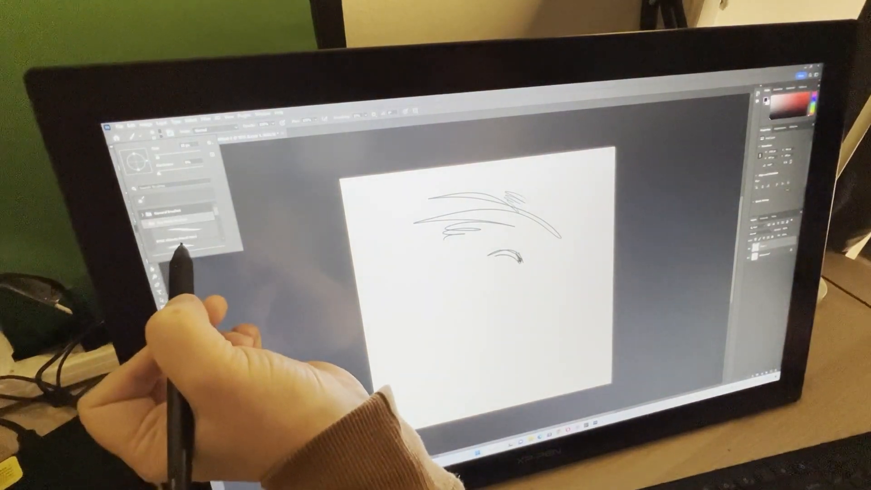
pyautogui.click(186, 239)
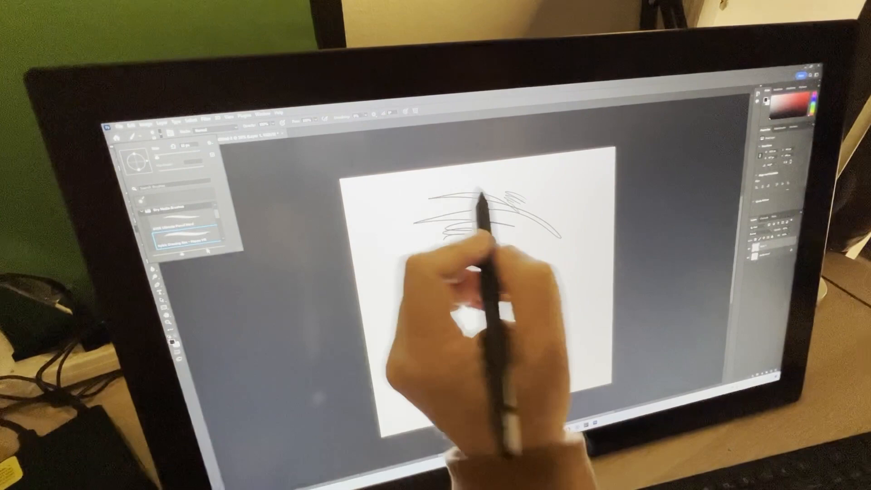
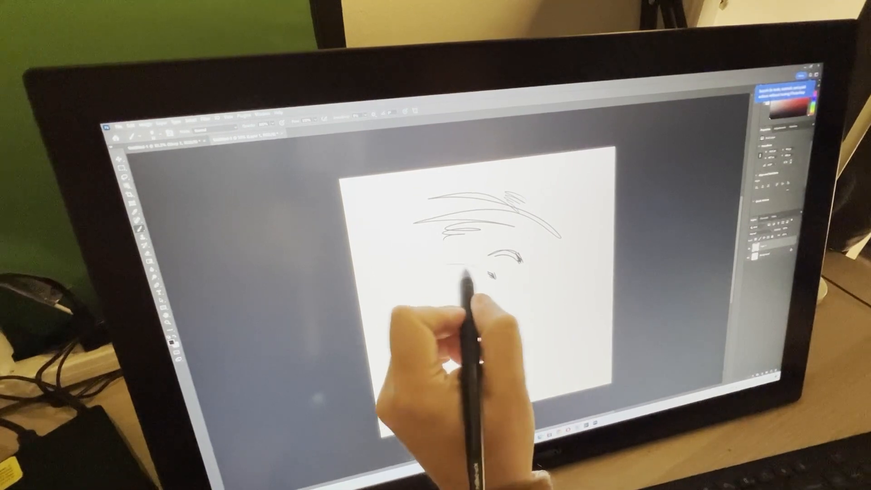
# Step: Add a curved mark near the eye, then set the brush colour to red in the Color Picker
pyautogui.moveTo(431, 266)
pyautogui.mouseDown()
pyautogui.moveTo(475, 268)
pyautogui.moveTo(473, 276)
pyautogui.mouseUp()
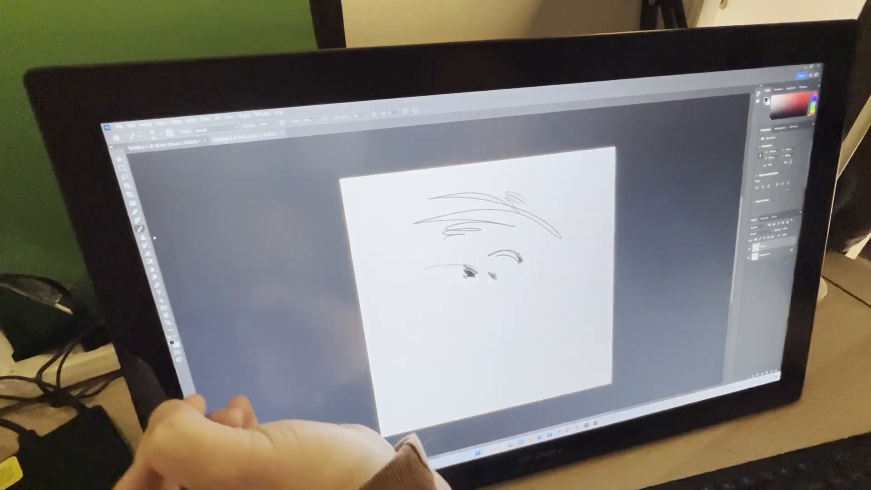
pyautogui.click(173, 342)
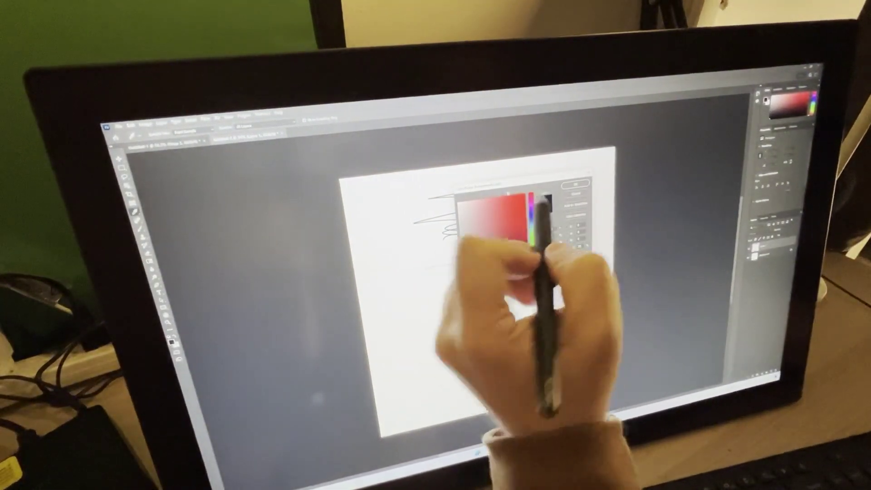
pyautogui.click(516, 225)
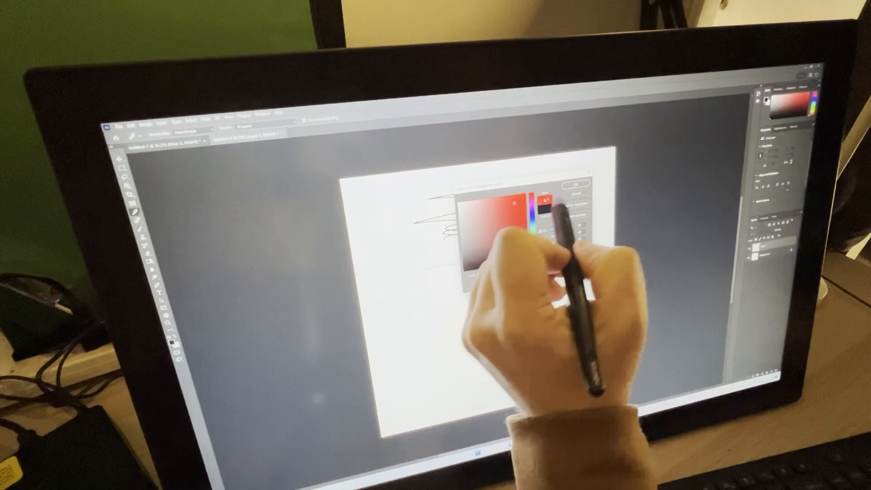
pyautogui.click(573, 184)
# Step: Paint red strokes over and around the right eye mark of the sketch
pyautogui.moveTo(489, 257); pyautogui.dragTo(521, 260)
pyautogui.moveTo(464, 268); pyautogui.dragTo(519, 274)
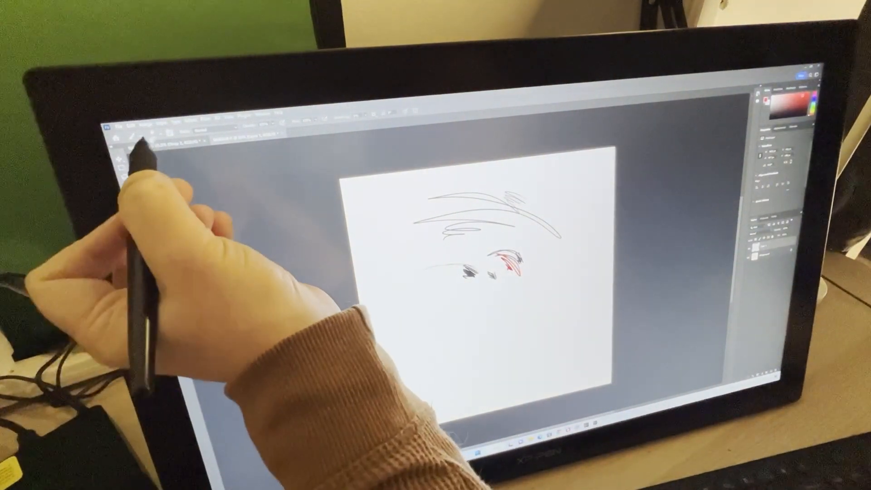
# Step: Switch to a different brush preset from the picker and make a small test stroke
pyautogui.click(142, 140)
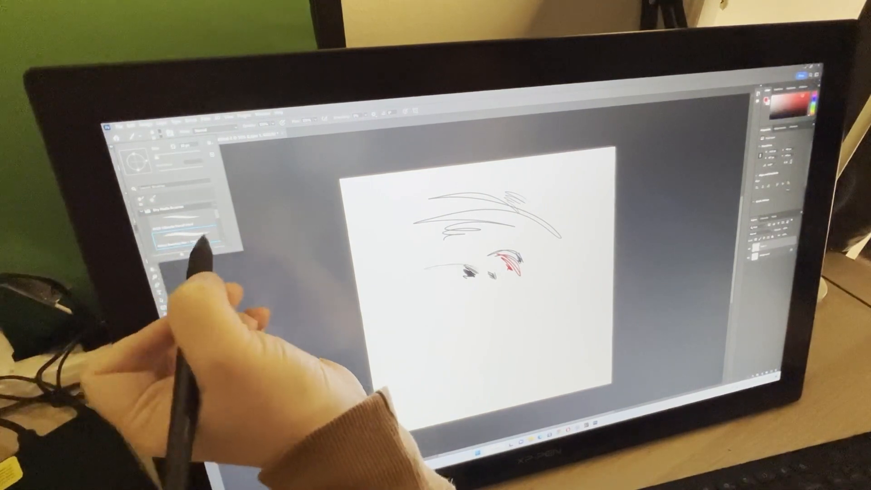
pyautogui.moveTo(216, 233); pyautogui.dragTo(215, 243)
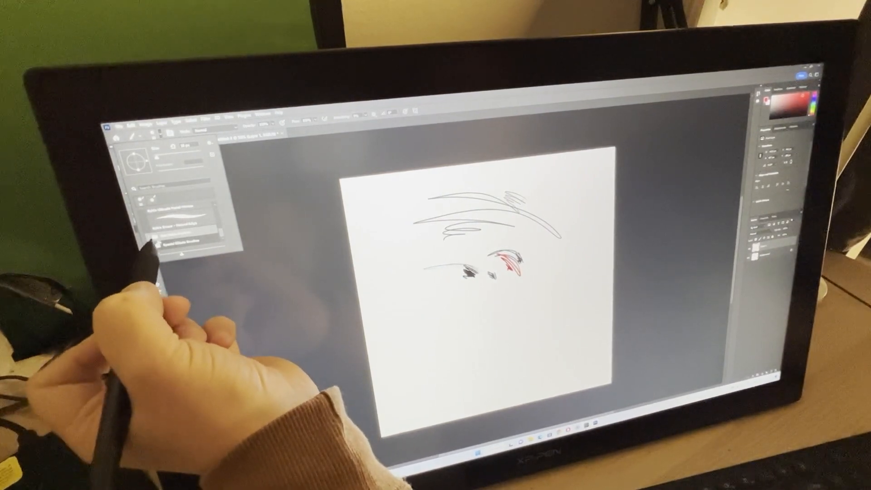
pyautogui.click(150, 244)
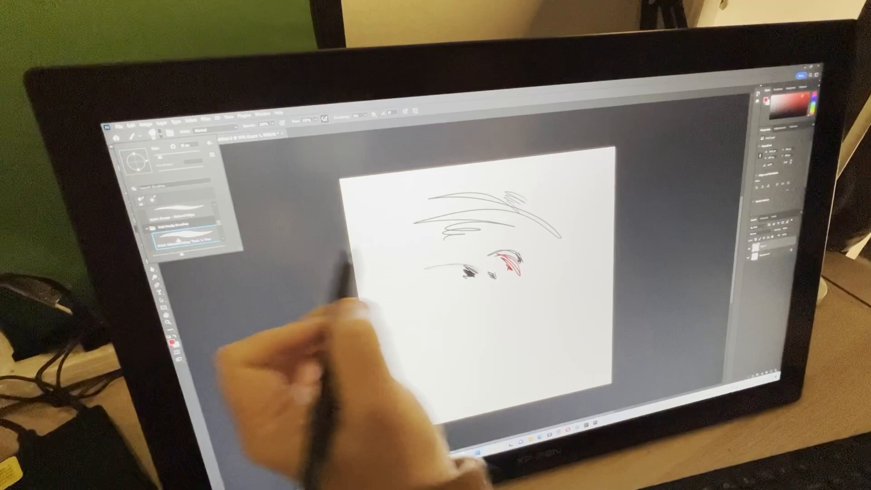
pyautogui.click(507, 292)
pyautogui.moveTo(500, 292); pyautogui.dragTo(514, 299)
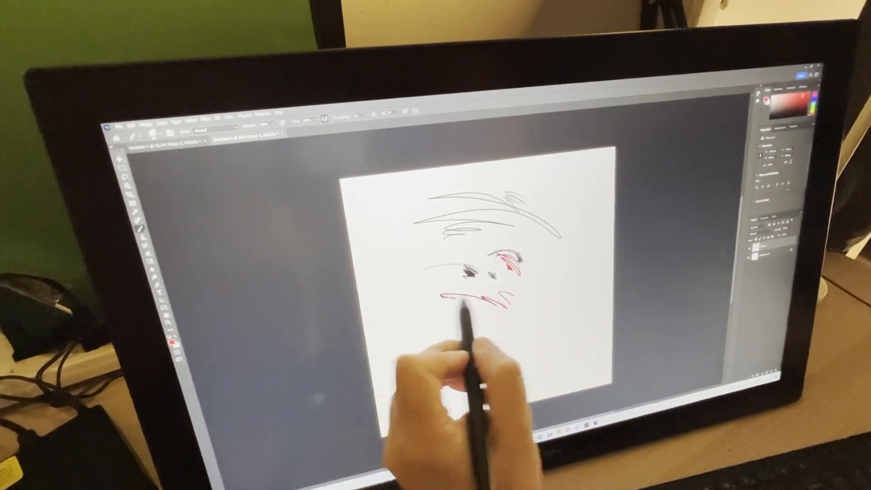
# Step: Sweep large thick red curves across the whole face sketch
pyautogui.moveTo(443, 297); pyautogui.dragTo(451, 324)
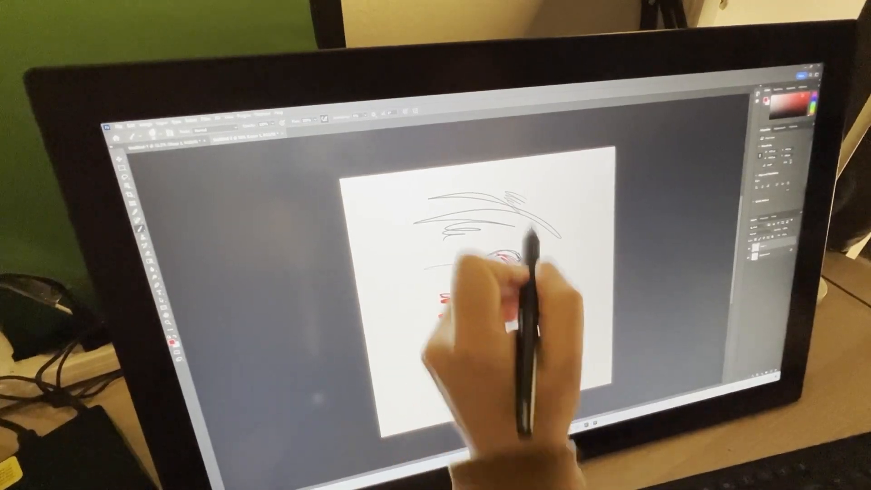
pyautogui.moveTo(518, 168); pyautogui.dragTo(565, 320)
pyautogui.moveTo(439, 195); pyautogui.dragTo(544, 300)
pyautogui.moveTo(406, 229)
pyautogui.mouseDown()
pyautogui.moveTo(397, 267)
pyautogui.moveTo(585, 211)
pyautogui.mouseUp()
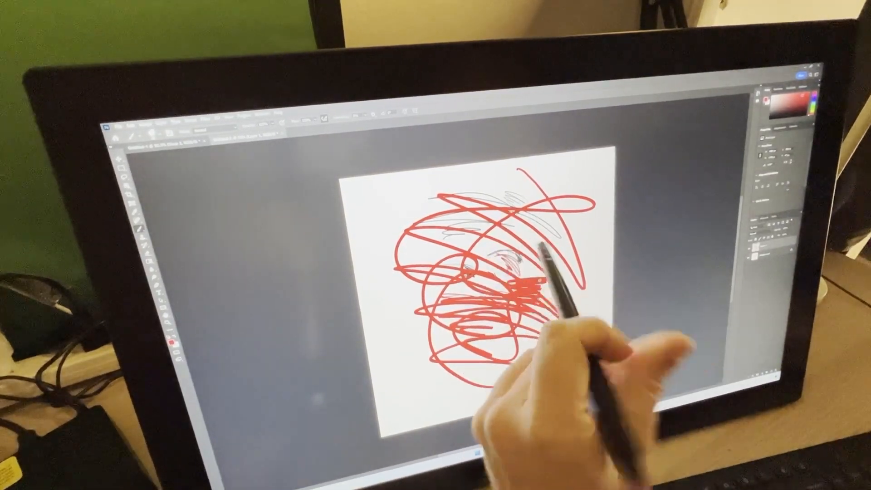
# Step: Add a dense red scribble patch, a right-side curve and a small tick over the sketch
pyautogui.moveTo(538, 293); pyautogui.dragTo(578, 273)
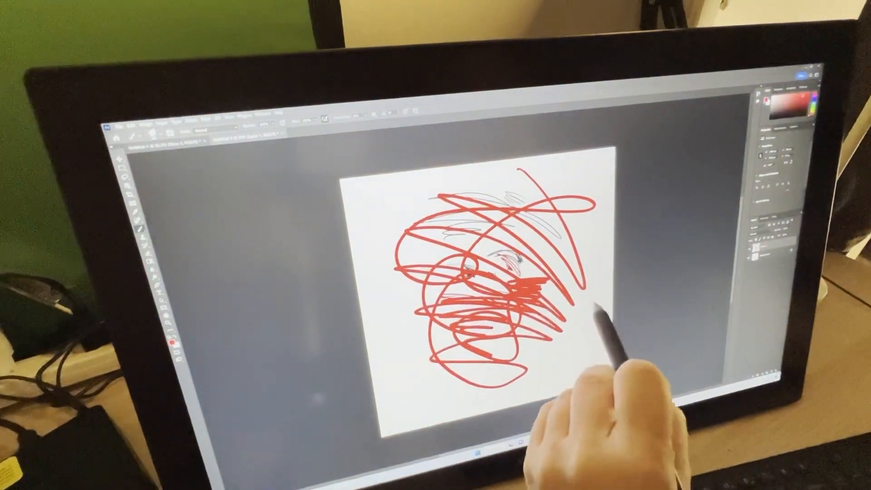
pyautogui.moveTo(592, 304)
pyautogui.mouseDown()
pyautogui.moveTo(530, 365)
pyautogui.moveTo(572, 355)
pyautogui.mouseUp()
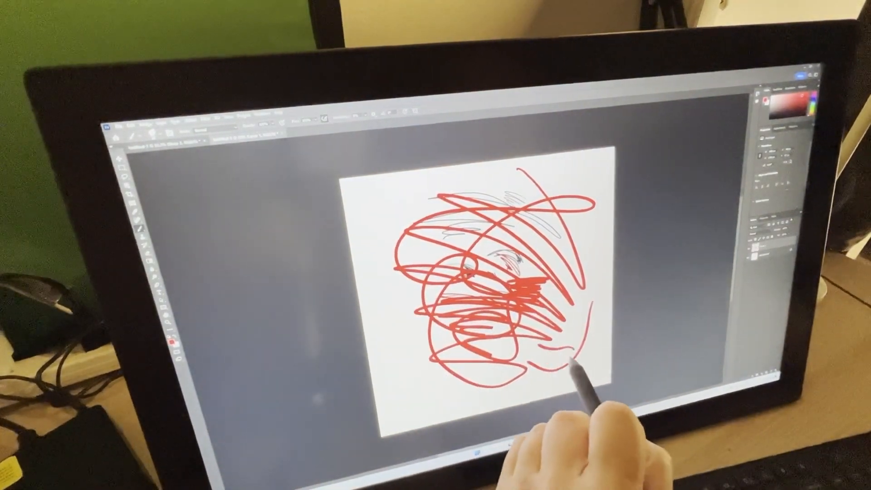
pyautogui.moveTo(577, 319); pyautogui.dragTo(582, 313)
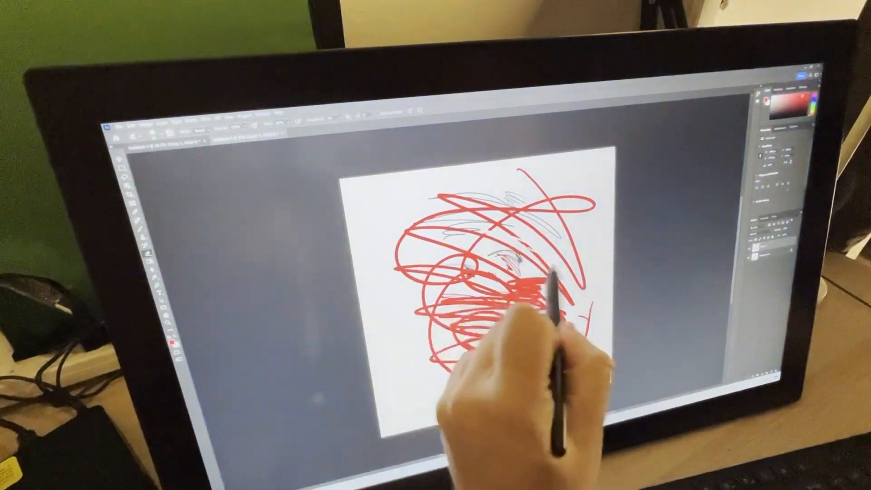
# Step: Erase pale streaks through the red scribble, including its lower-left area
pyautogui.moveTo(513, 324); pyautogui.dragTo(532, 319)
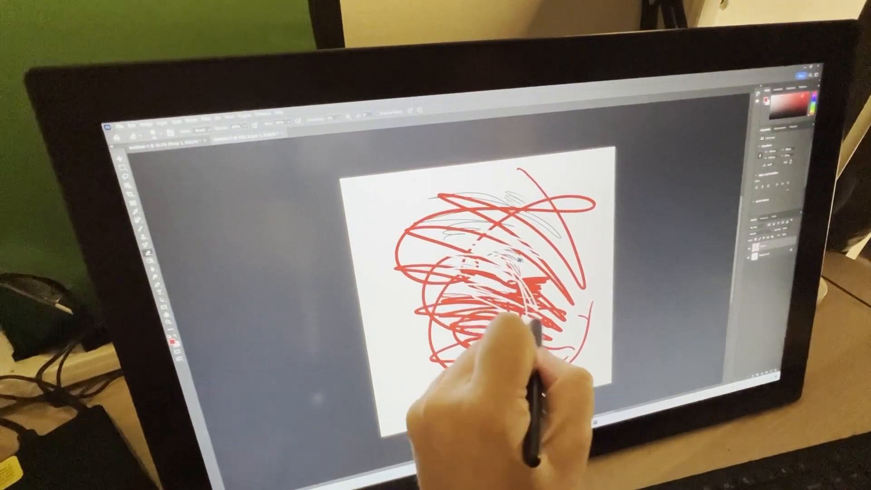
pyautogui.moveTo(471, 333); pyautogui.dragTo(447, 381)
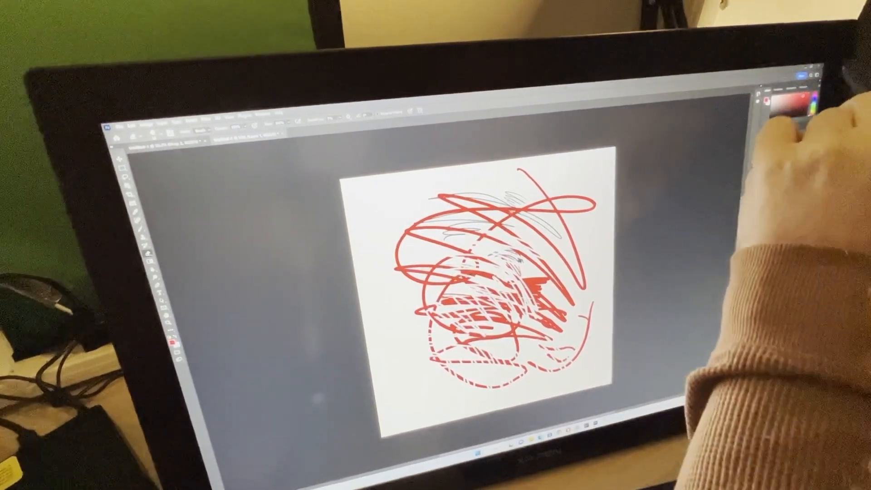
# Step: Close the scribble and city-scene documents, discarding changes at the save prompts
pyautogui.click(776, 119)
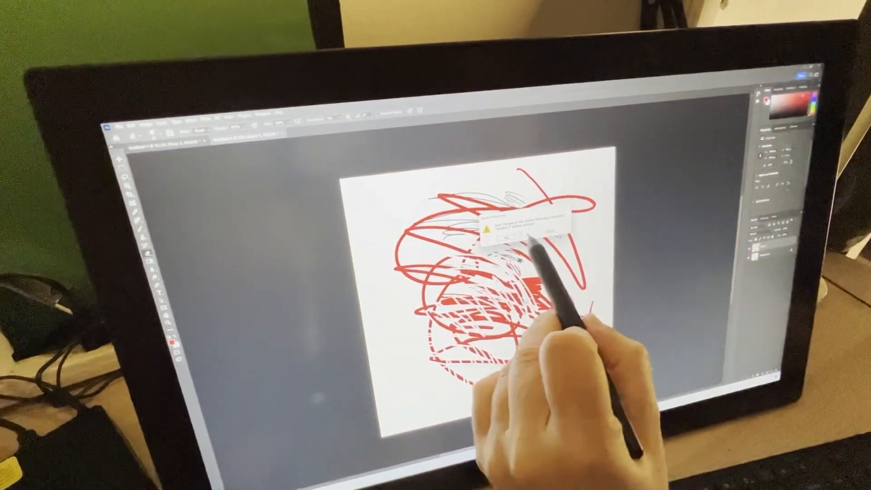
pyautogui.click(544, 239)
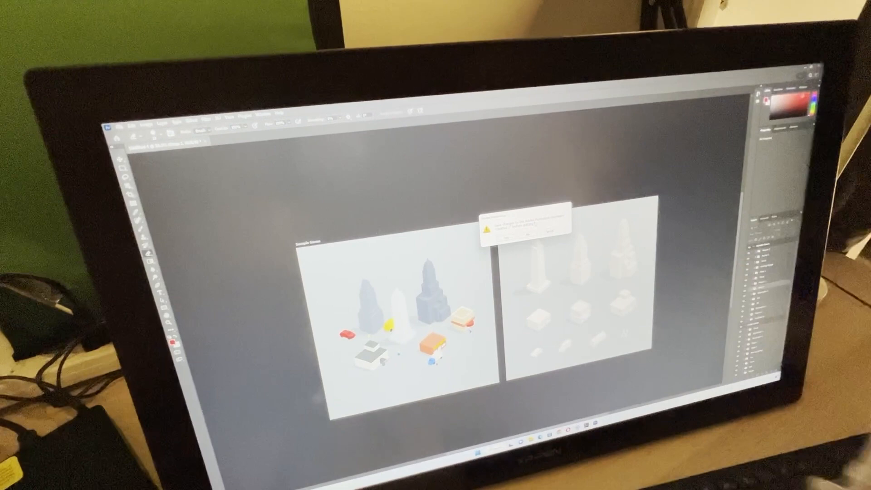
pyautogui.click(529, 234)
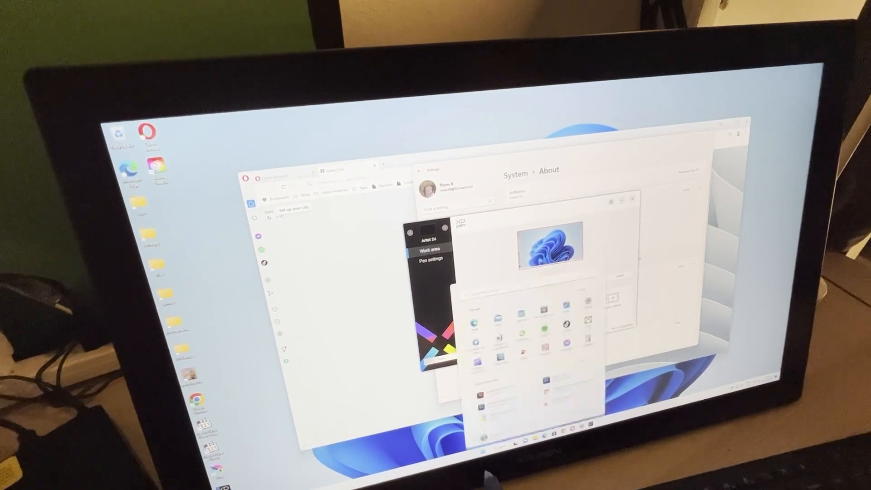
# Step: Launch Adobe Fresco and reach its home screen with presets and recent files
pyautogui.click(555, 387)
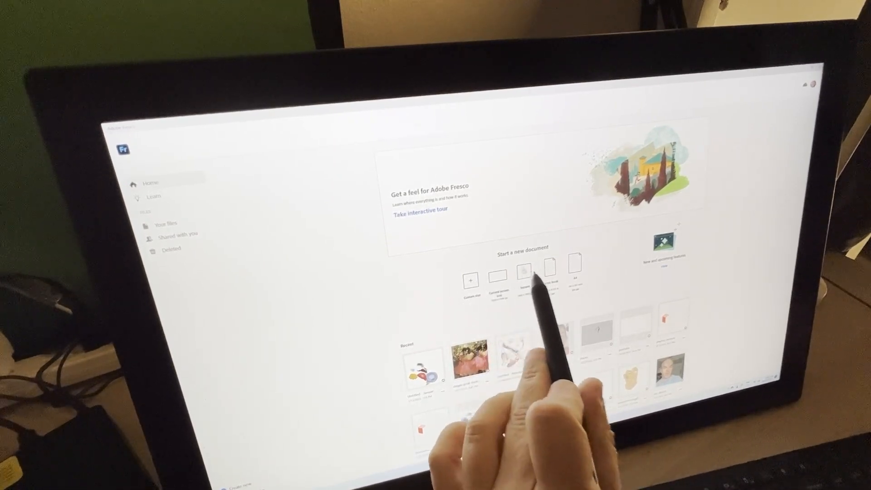
# Step: Create a new blank document from a preset size, accepting the power-plan change
pyautogui.click(498, 277)
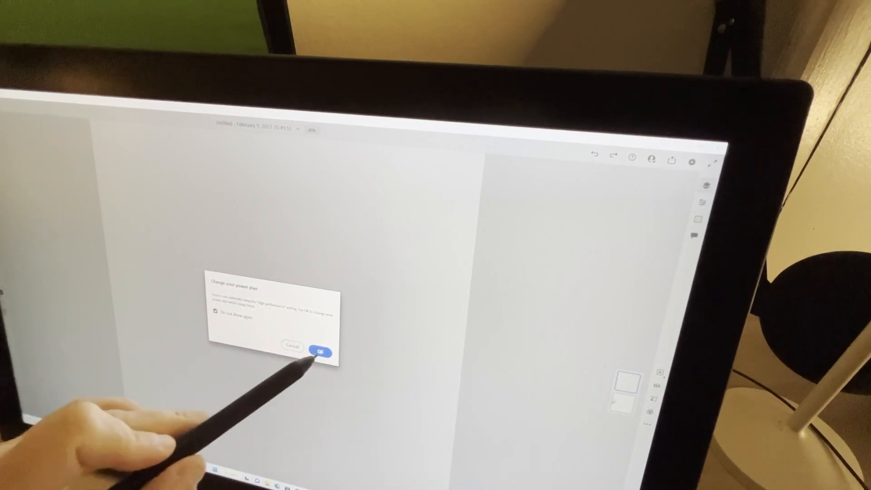
pyautogui.click(320, 351)
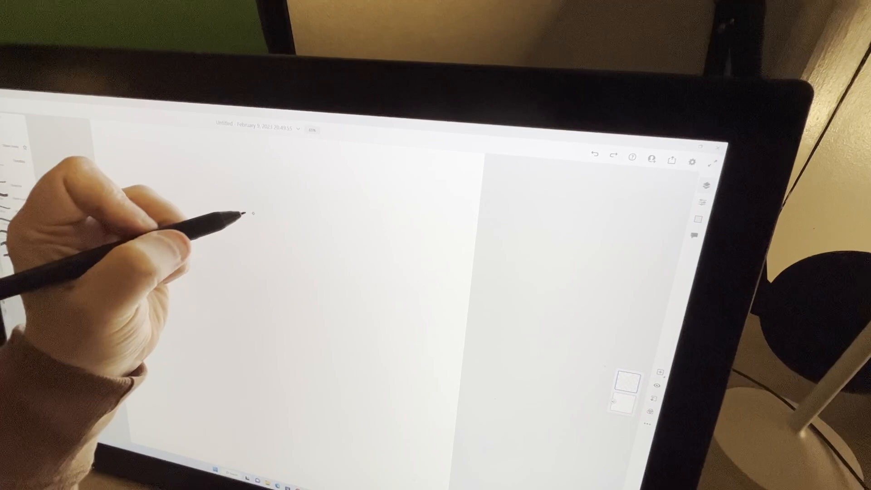
# Step: Paint a yellow-orange zigzag stroke with the oil brush and blend grey shading into it
pyautogui.click(271, 231)
pyautogui.moveTo(254, 195)
pyautogui.mouseDown()
pyautogui.moveTo(284, 254)
pyautogui.moveTo(271, 291)
pyautogui.moveTo(158, 216)
pyautogui.mouseUp()
pyautogui.moveTo(239, 277); pyautogui.dragTo(161, 220)
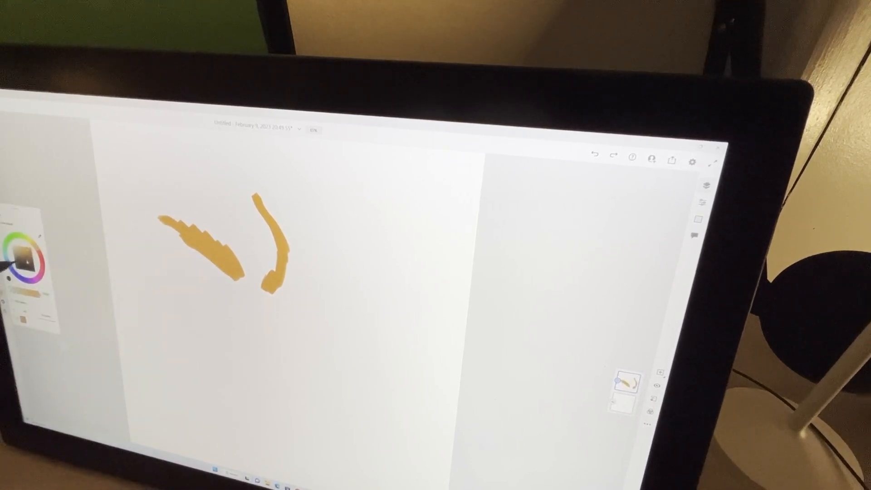
pyautogui.moveTo(235, 276); pyautogui.dragTo(221, 282)
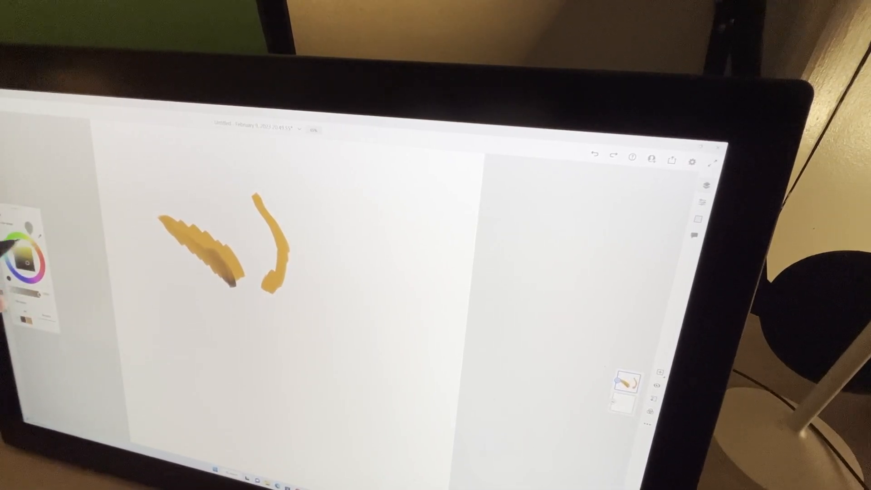
pyautogui.moveTo(214, 276)
pyautogui.mouseDown()
pyautogui.moveTo(234, 273)
pyautogui.moveTo(204, 252)
pyautogui.mouseUp()
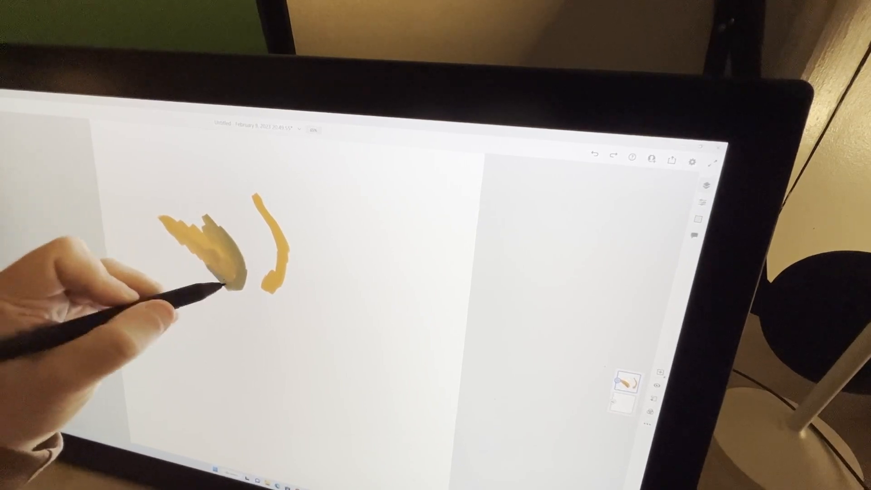
pyautogui.moveTo(220, 288); pyautogui.dragTo(139, 206)
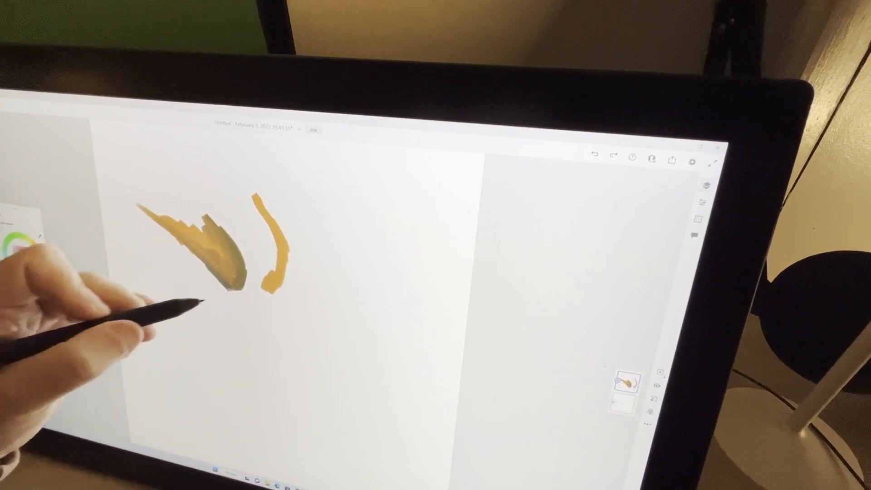
# Step: Paint a pink arrow-like stroke below, then blend a green streak along it
pyautogui.moveTo(229, 284); pyautogui.dragTo(234, 303)
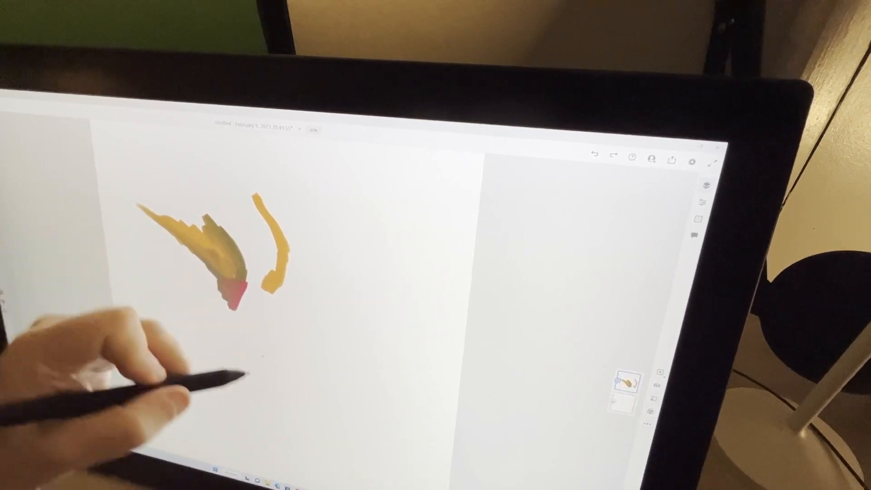
pyautogui.moveTo(259, 368)
pyautogui.mouseDown()
pyautogui.moveTo(199, 299)
pyautogui.moveTo(199, 314)
pyautogui.mouseUp()
pyautogui.moveTo(164, 262); pyautogui.dragTo(194, 307)
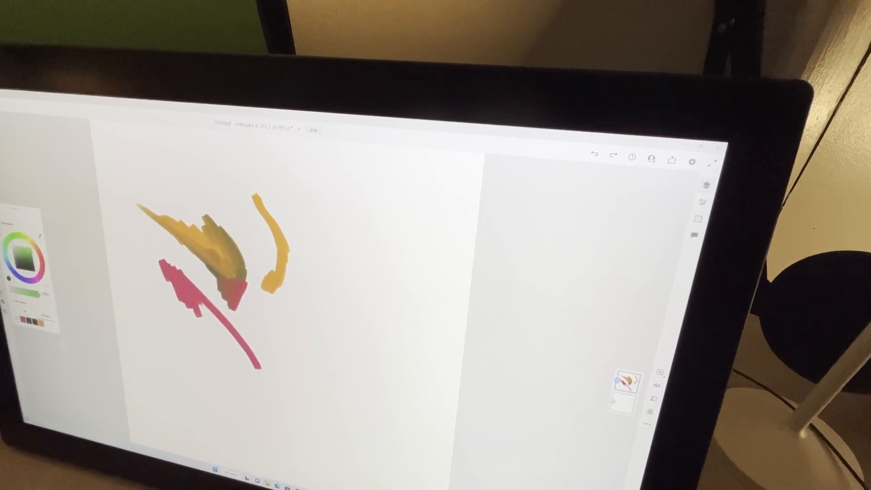
pyautogui.moveTo(253, 368); pyautogui.dragTo(153, 276)
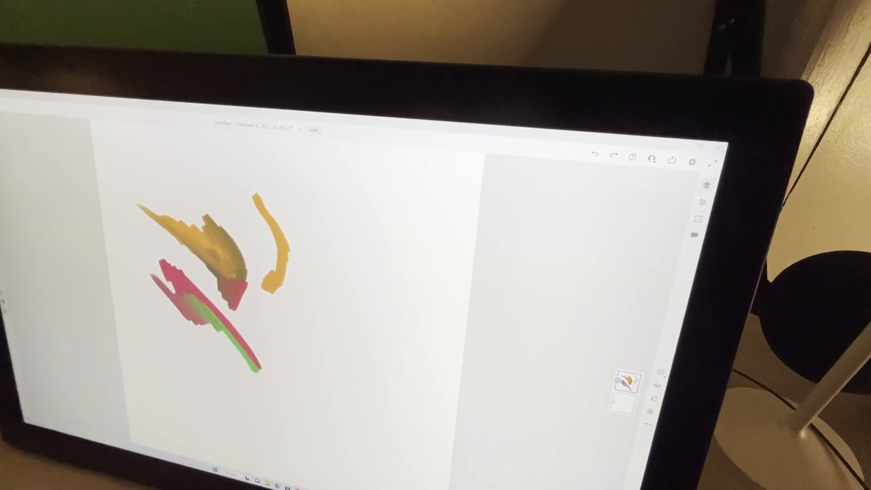
pyautogui.click(3, 303)
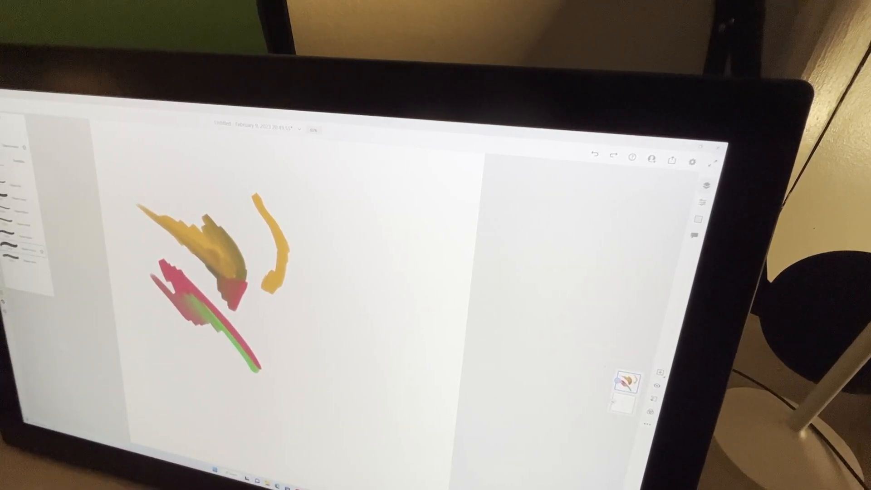
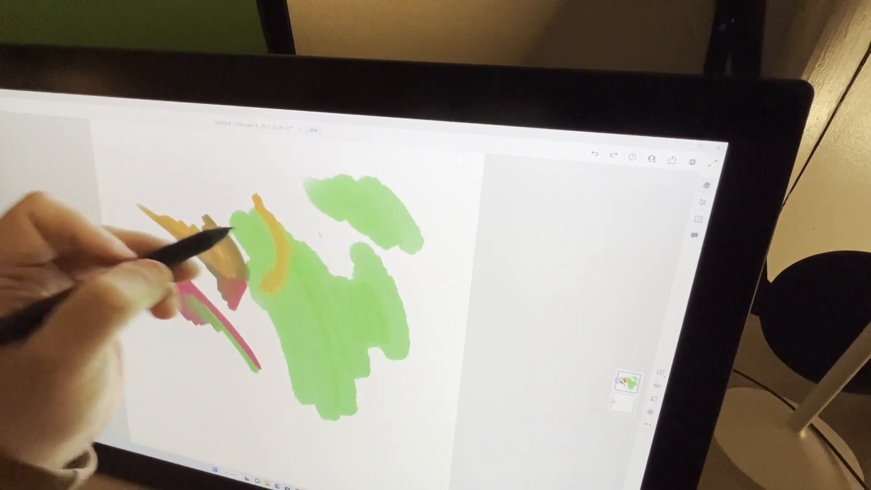
# Step: Add a green stroke at the top, then paint magenta through the green shape's top-left and middle
pyautogui.moveTo(291, 213)
pyautogui.mouseDown()
pyautogui.moveTo(252, 204)
pyautogui.moveTo(225, 178)
pyautogui.mouseUp()
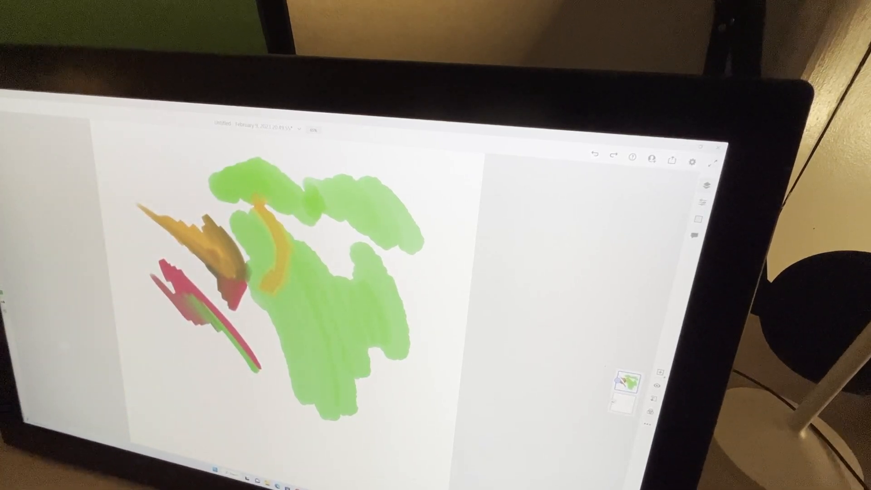
pyautogui.click(3, 294)
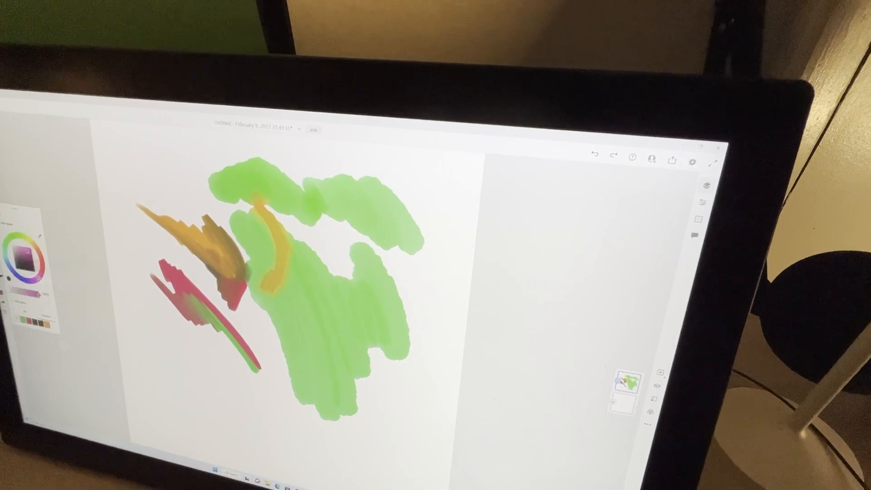
pyautogui.moveTo(249, 205)
pyautogui.mouseDown()
pyautogui.moveTo(207, 211)
pyautogui.moveTo(174, 175)
pyautogui.mouseUp()
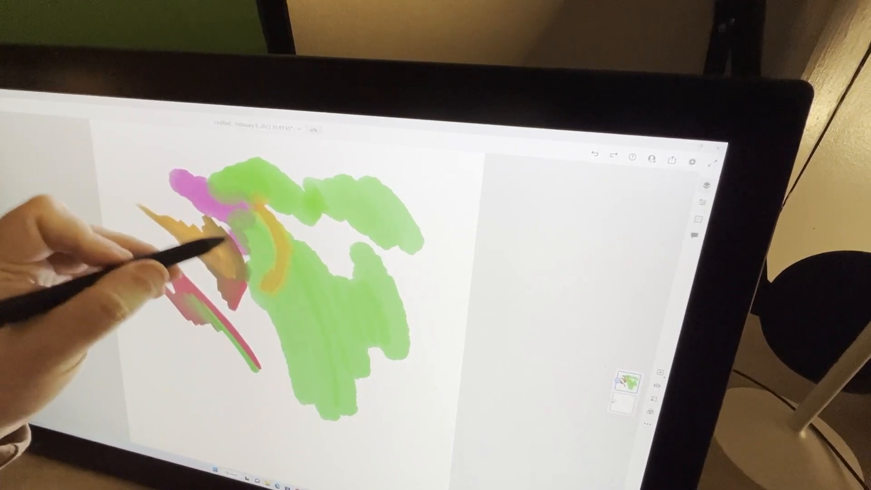
pyautogui.moveTo(272, 245); pyautogui.dragTo(255, 221)
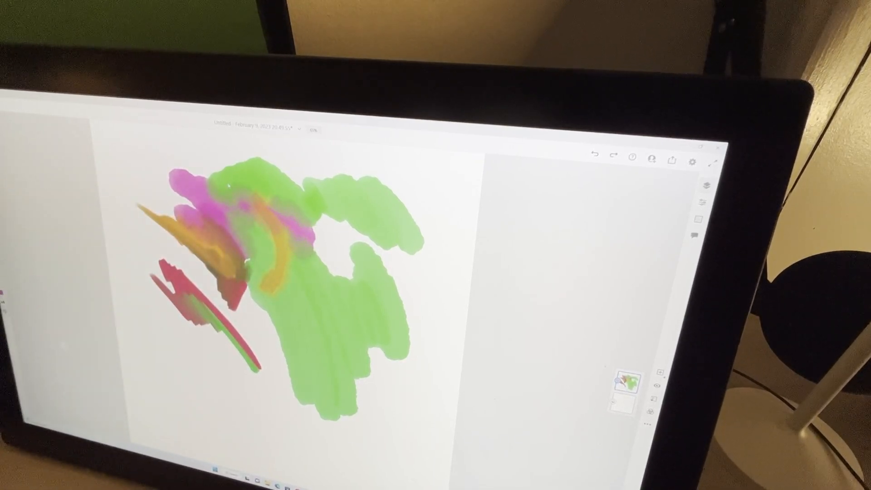
pyautogui.moveTo(311, 238); pyautogui.dragTo(333, 272)
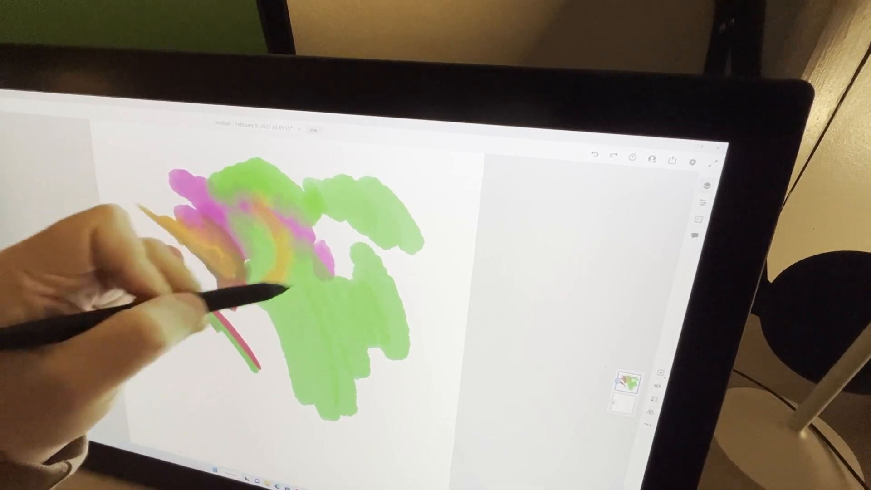
pyautogui.moveTo(157, 273)
pyautogui.mouseDown()
pyautogui.moveTo(289, 398)
pyautogui.moveTo(245, 279)
pyautogui.mouseUp()
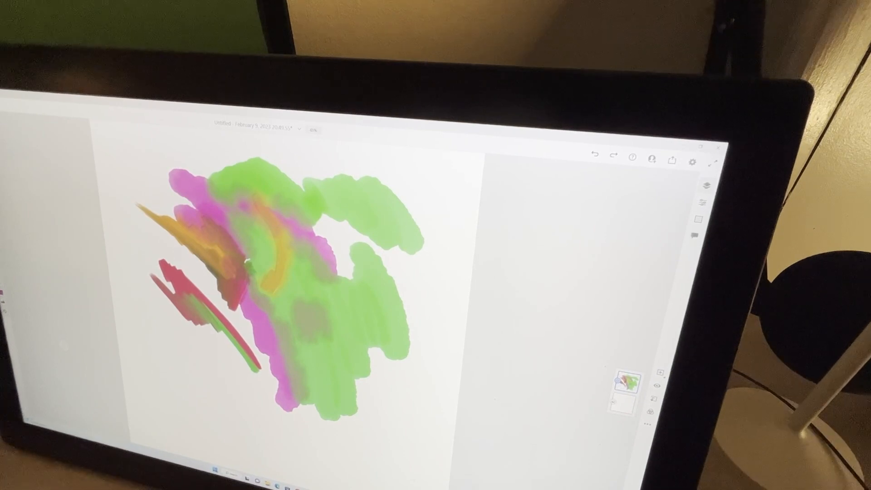
# Step: Pick a lettering brush and write 'Foo' in pink below the strokes
pyautogui.click(3, 292)
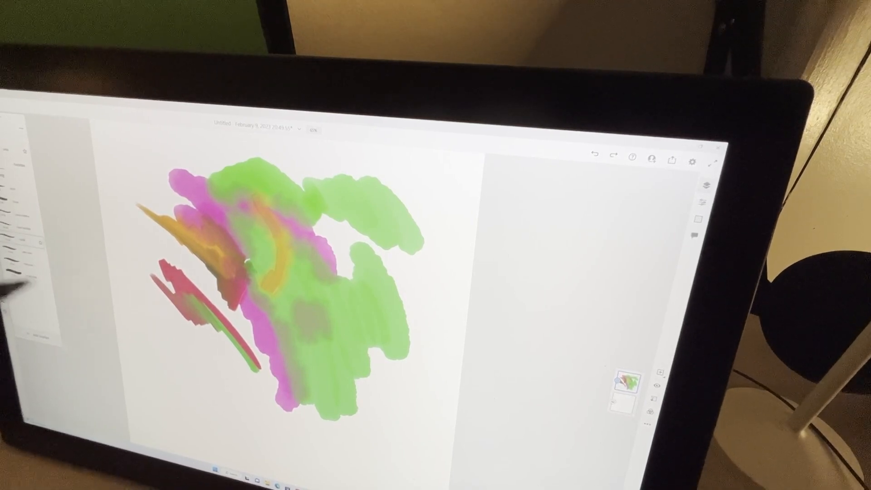
pyautogui.click(136, 331)
pyautogui.moveTo(138, 333)
pyautogui.mouseDown()
pyautogui.moveTo(125, 374)
pyautogui.moveTo(189, 347)
pyautogui.moveTo(194, 398)
pyautogui.mouseUp()
pyautogui.moveTo(218, 367)
pyautogui.mouseDown()
pyautogui.moveTo(235, 406)
pyautogui.moveTo(225, 370)
pyautogui.mouseUp()
pyautogui.moveTo(164, 379); pyautogui.dragTo(124, 373)
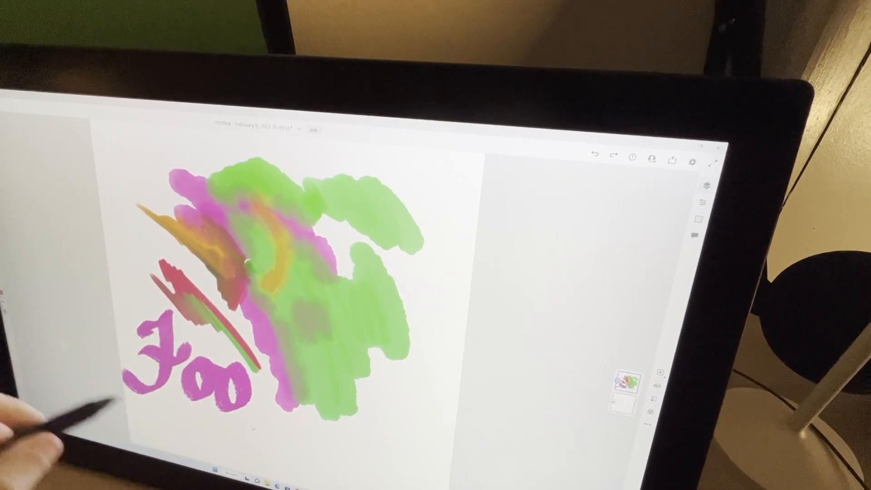
# Step: Switch to red and write 'Fight!' below 'Foo'
pyautogui.click(2, 291)
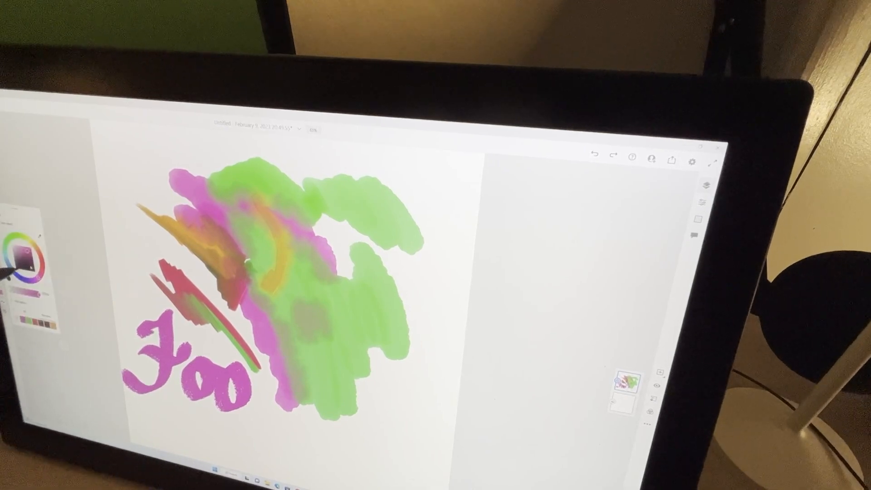
pyautogui.moveTo(226, 416)
pyautogui.mouseDown()
pyautogui.moveTo(255, 411)
pyautogui.moveTo(242, 454)
pyautogui.mouseUp()
pyautogui.moveTo(236, 423)
pyautogui.mouseDown()
pyautogui.moveTo(291, 429)
pyautogui.moveTo(303, 462)
pyautogui.mouseUp()
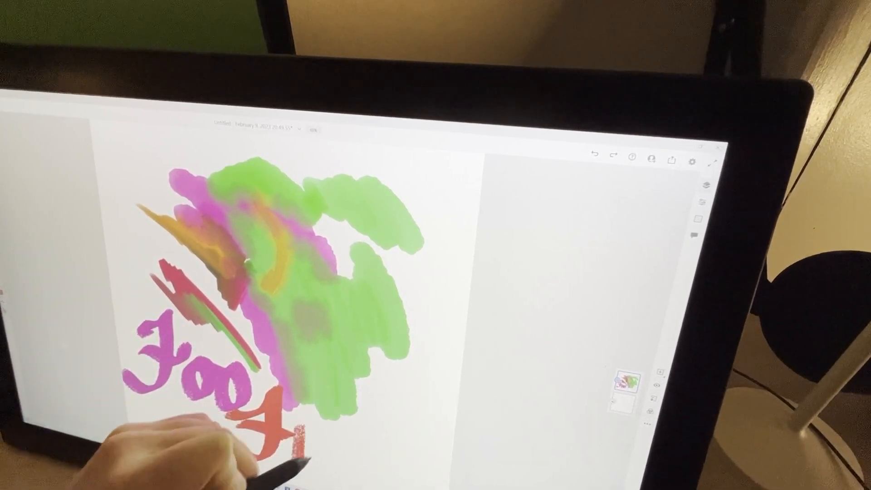
pyautogui.moveTo(349, 446); pyautogui.dragTo(320, 486)
pyautogui.moveTo(367, 409); pyautogui.dragTo(360, 487)
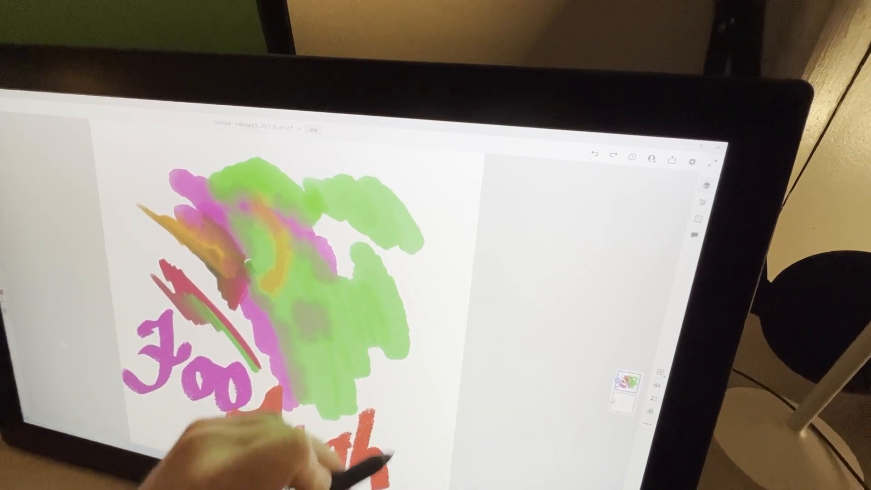
pyautogui.moveTo(422, 409); pyautogui.dragTo(408, 470)
pyautogui.moveTo(449, 413); pyautogui.dragTo(442, 455)
pyautogui.moveTo(251, 435); pyautogui.dragTo(212, 448)
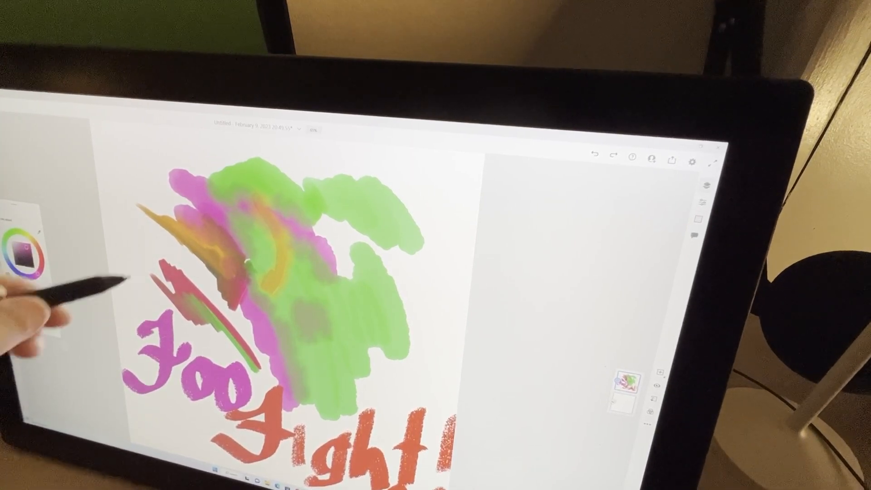
# Step: Draw magenta squiggles at the top-left and down the green blob's right side, then sync to the cloud
pyautogui.moveTo(125, 133)
pyautogui.mouseDown()
pyautogui.moveTo(118, 179)
pyautogui.moveTo(124, 316)
pyautogui.moveTo(155, 427)
pyautogui.mouseUp()
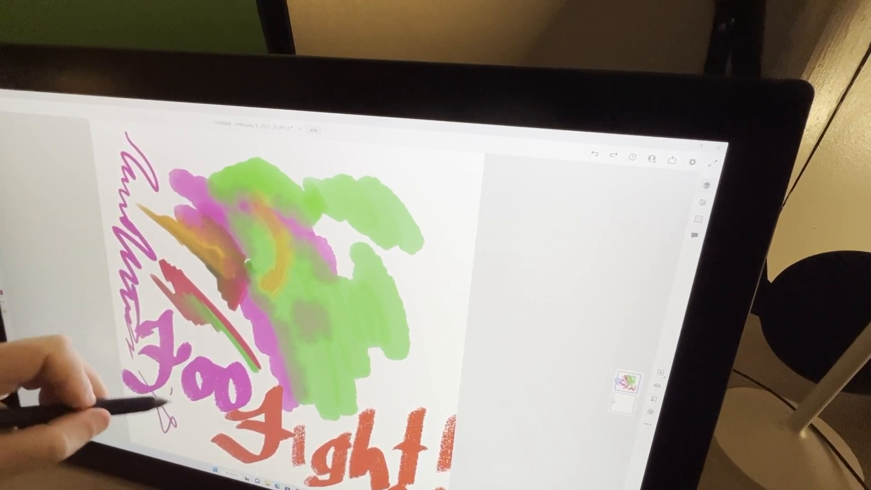
pyautogui.moveTo(366, 258); pyautogui.dragTo(347, 388)
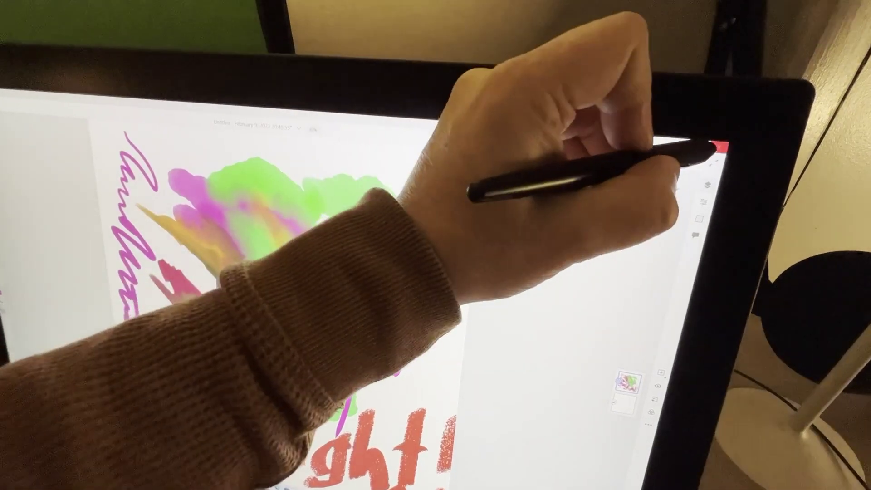
pyautogui.click(713, 164)
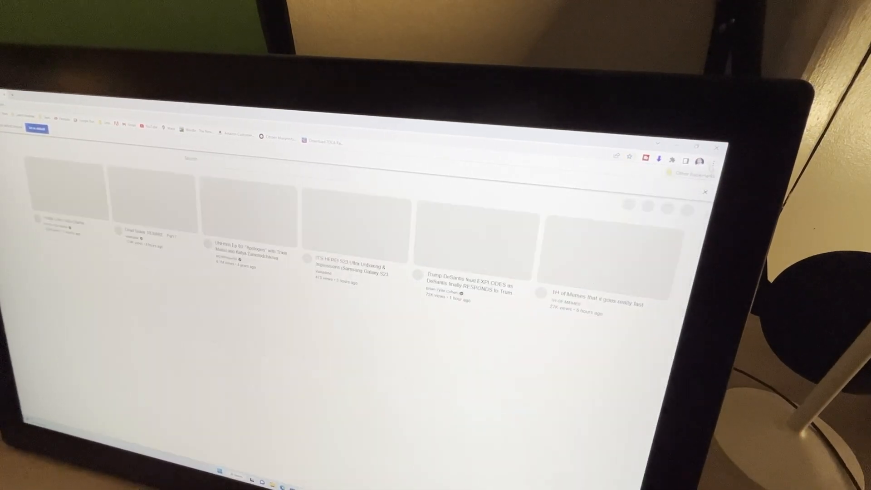
# Step: Go to your own channel from the account menu and open the Stray Part 1 video
pyautogui.click(699, 162)
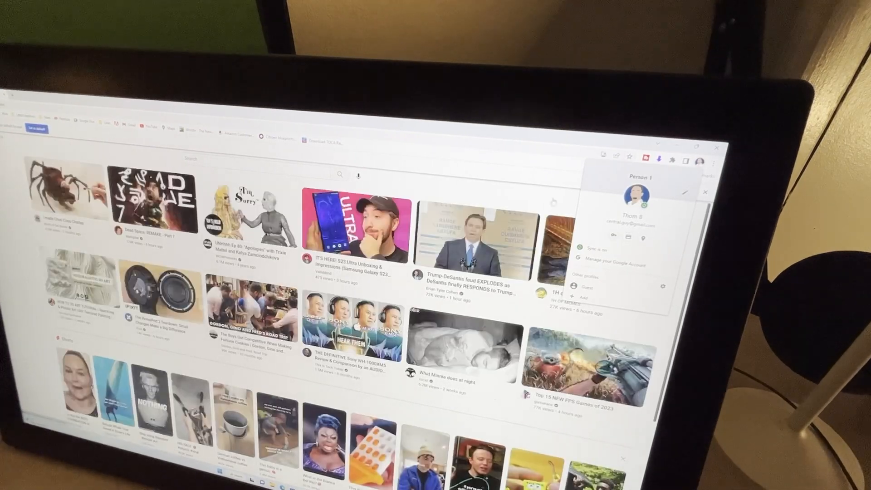
pyautogui.press('Escape')
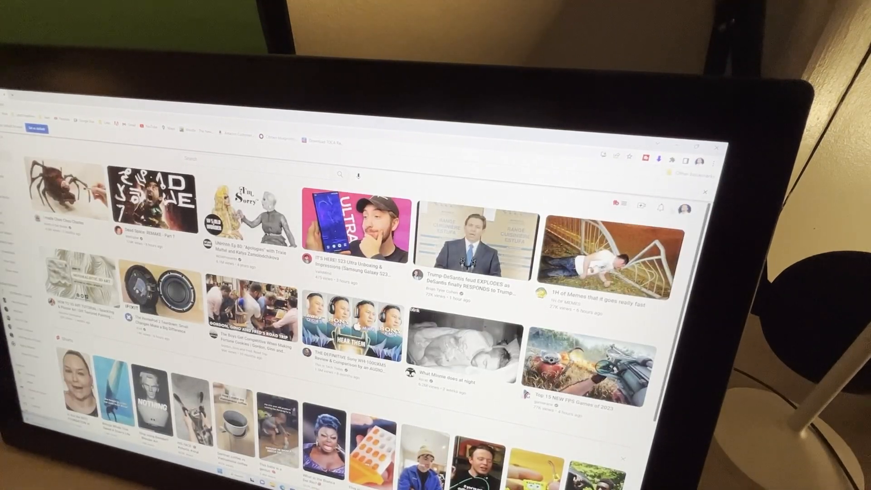
pyautogui.click(684, 209)
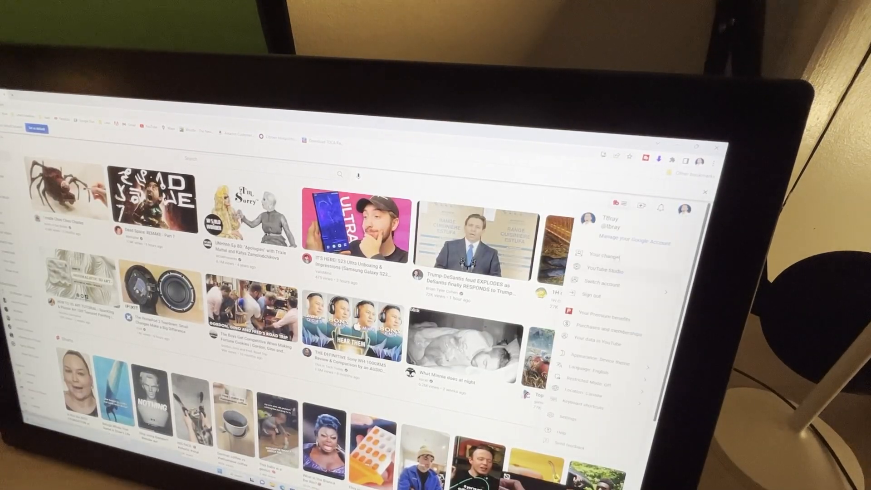
pyautogui.click(605, 255)
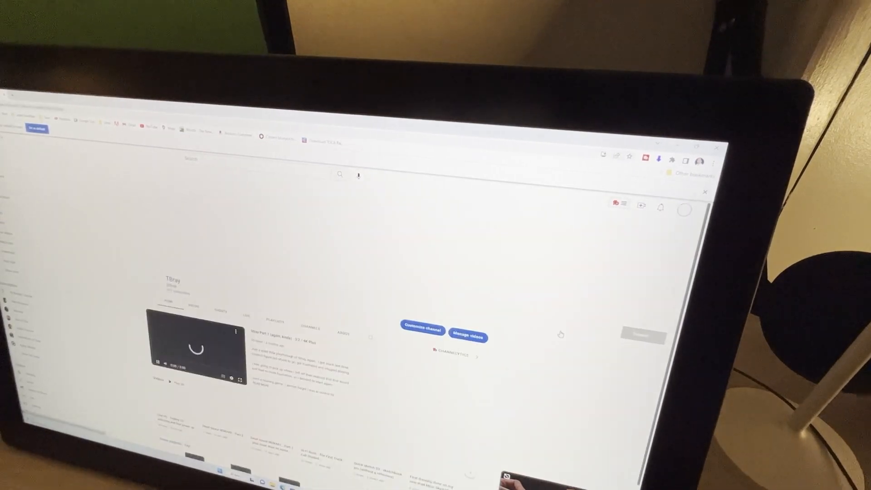
pyautogui.scroll(-3, 560, 334)
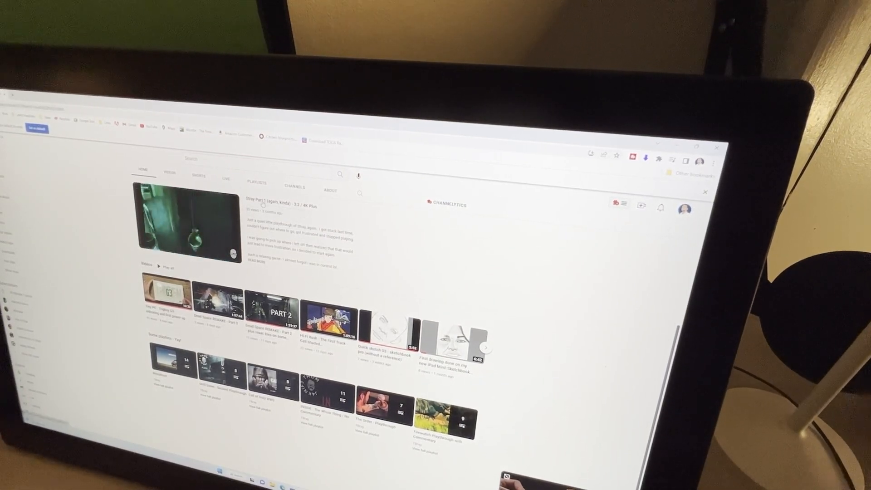
pyautogui.click(347, 262)
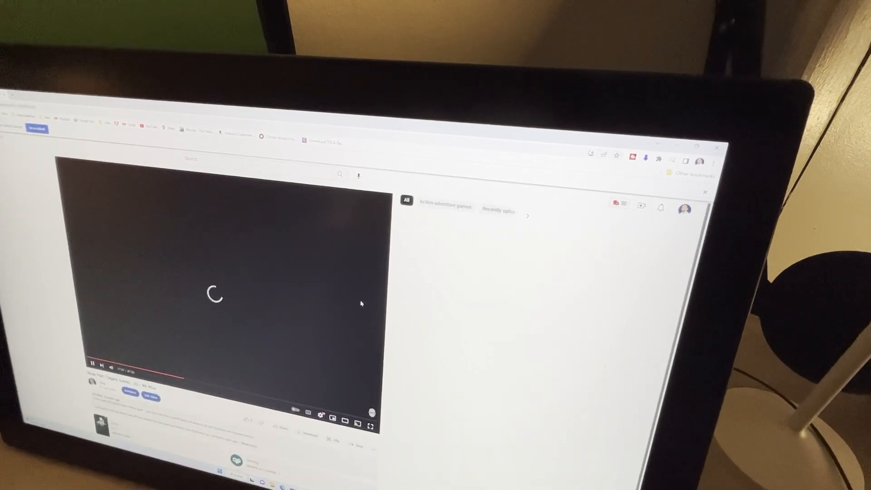
pyautogui.click(369, 423)
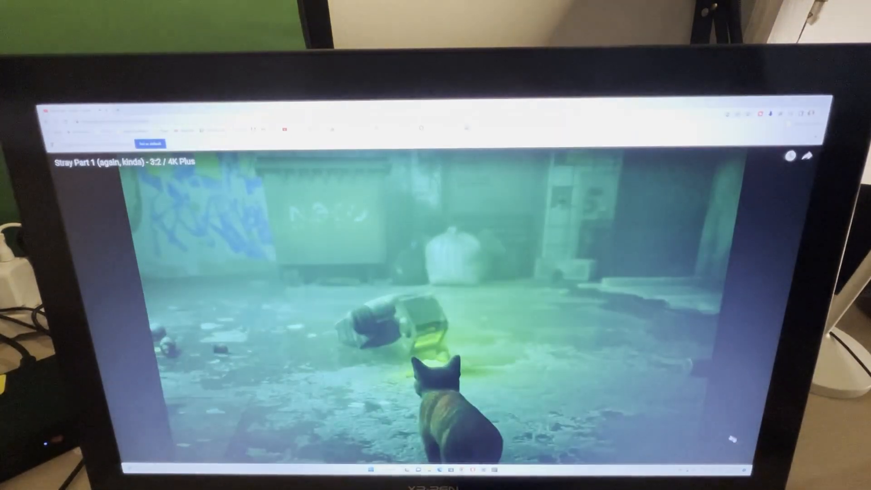
pyautogui.press('Escape')
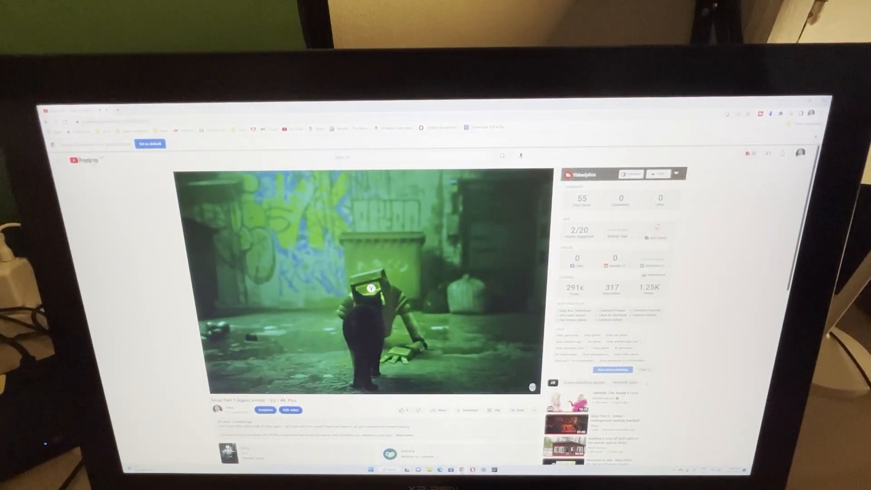
# Step: Search YouTube for 4K nature from the home feed and make the browser full screen
pyautogui.click(85, 160)
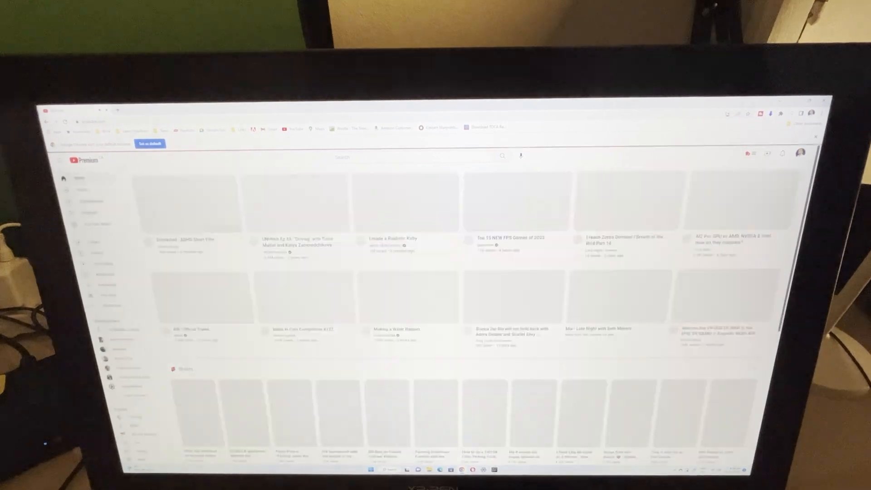
pyautogui.click(405, 156)
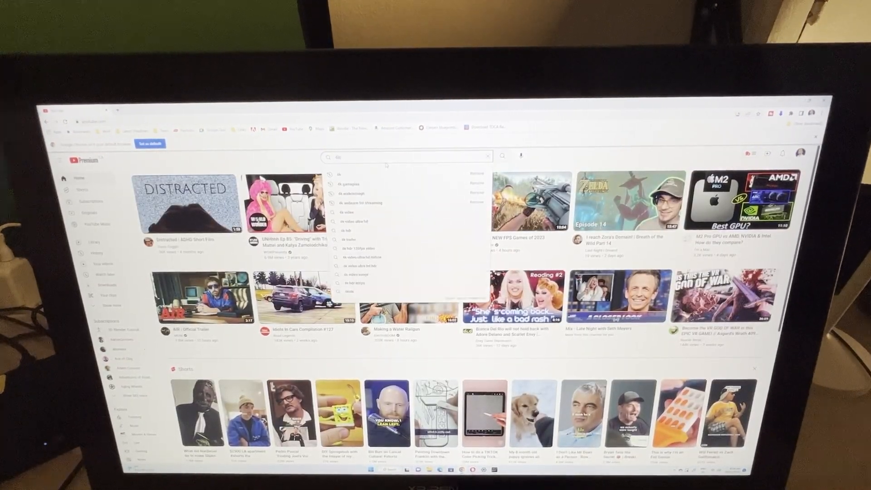
pyautogui.press('Return')
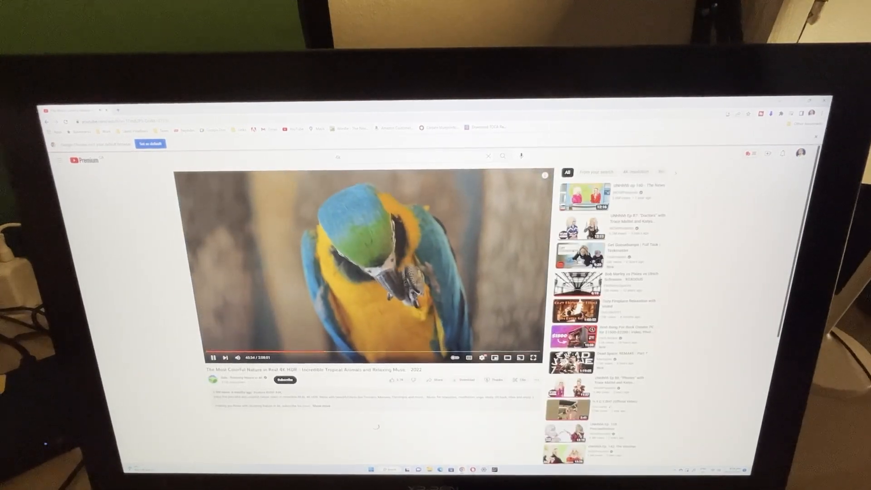
pyautogui.press('F11')
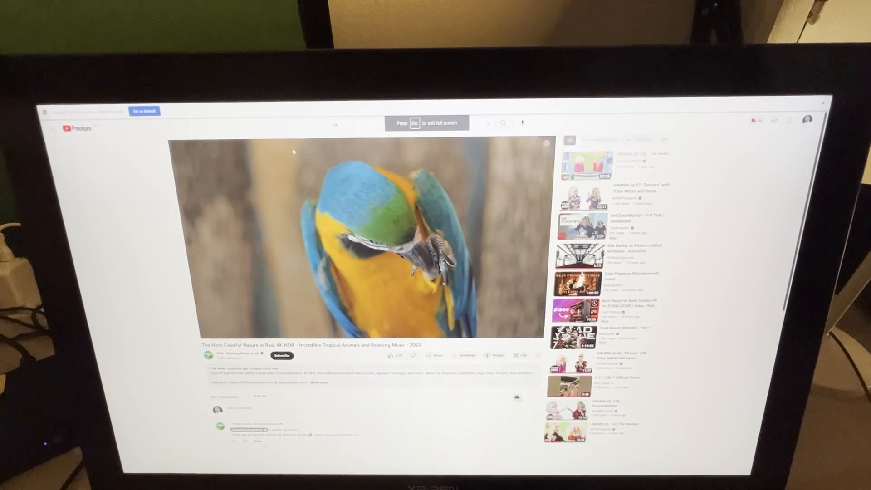
# Step: Play the video full screen, choose a new resolution under Quality, then pause it
pyautogui.press('f')
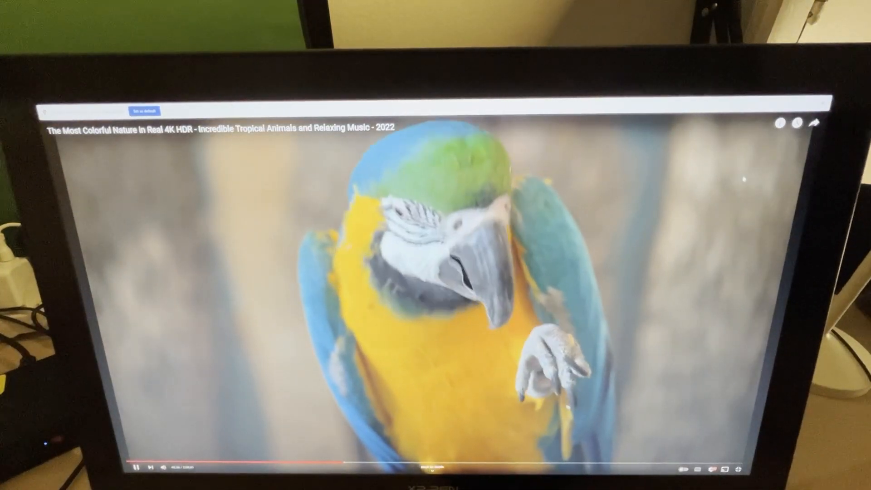
pyautogui.click(737, 469)
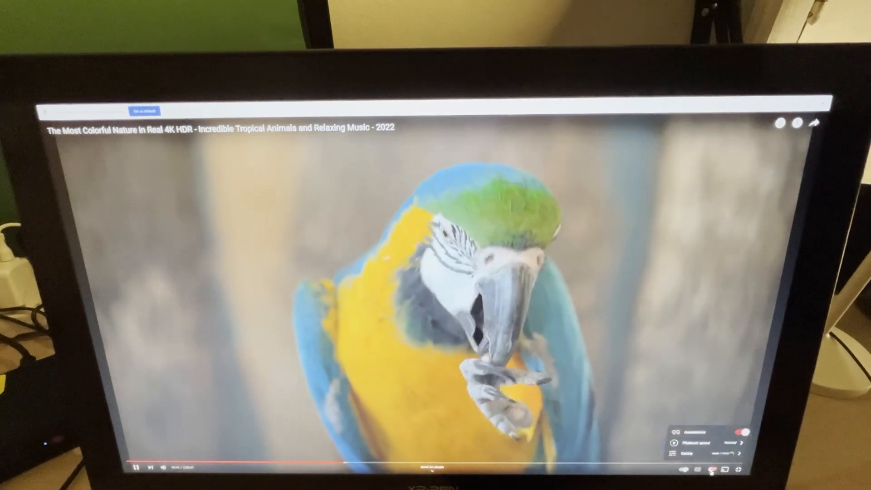
pyautogui.click(718, 452)
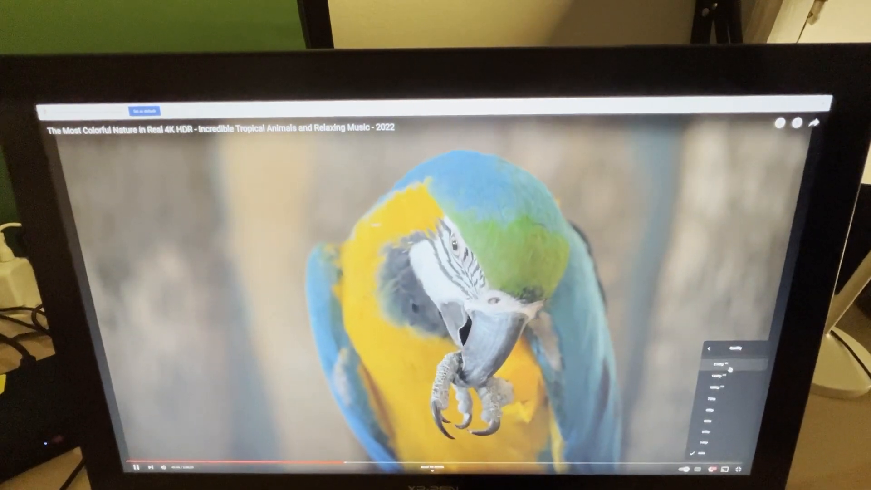
pyautogui.click(731, 369)
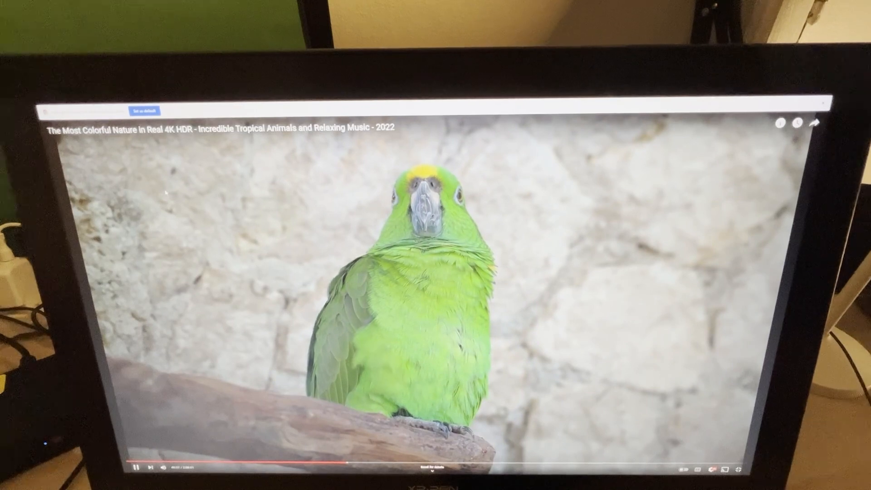
pyautogui.click(447, 254)
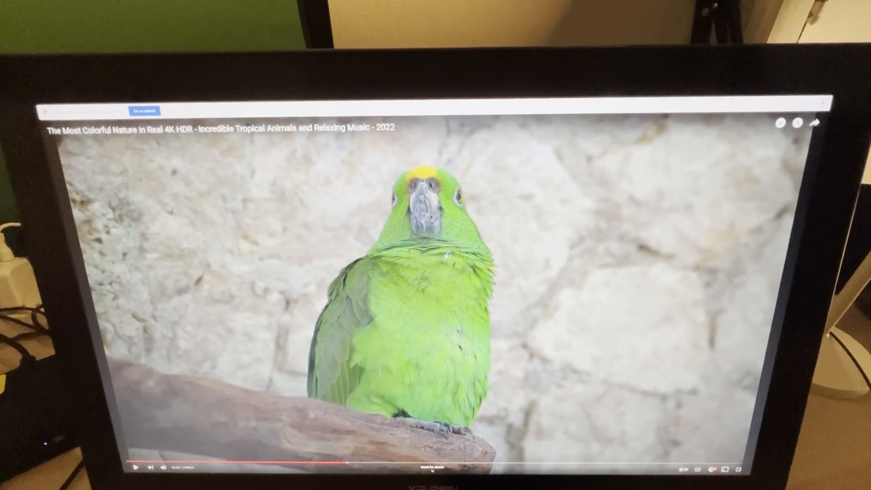